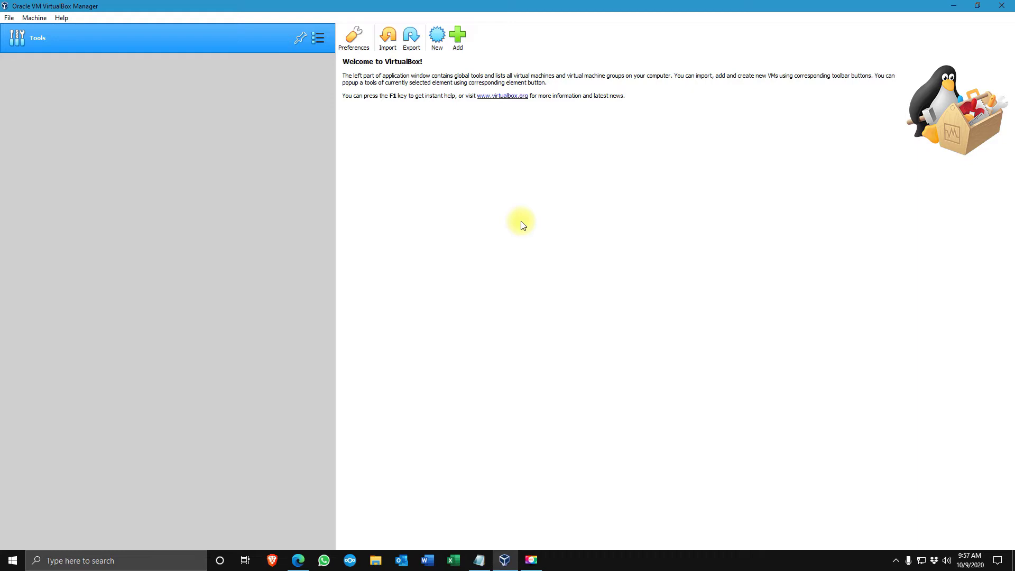
Create a Linux Debian (64-bit) machine named Docker Deb with 1024 MB memory and a new virtual disk
left_click(438, 37)
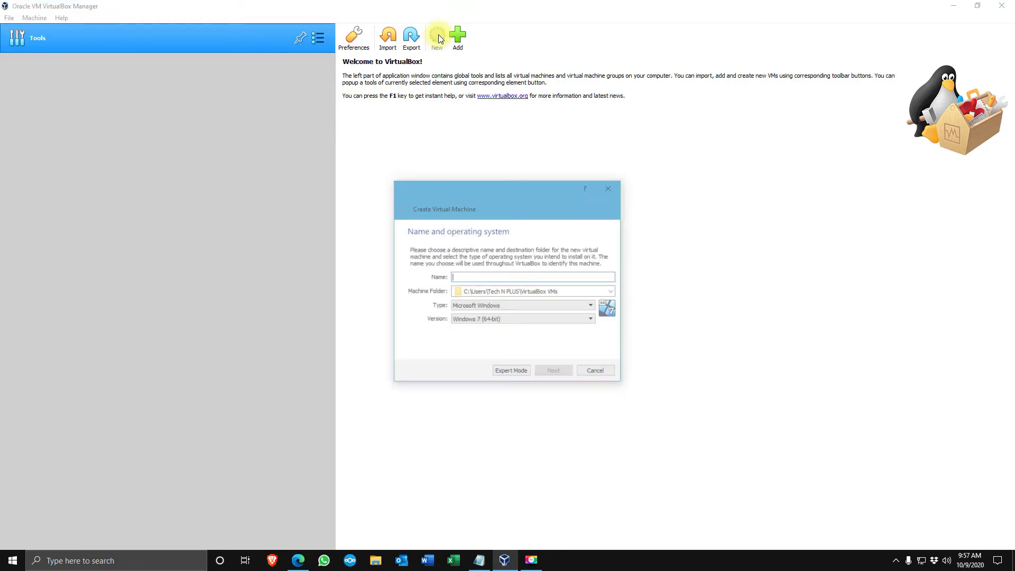
type("Docker")
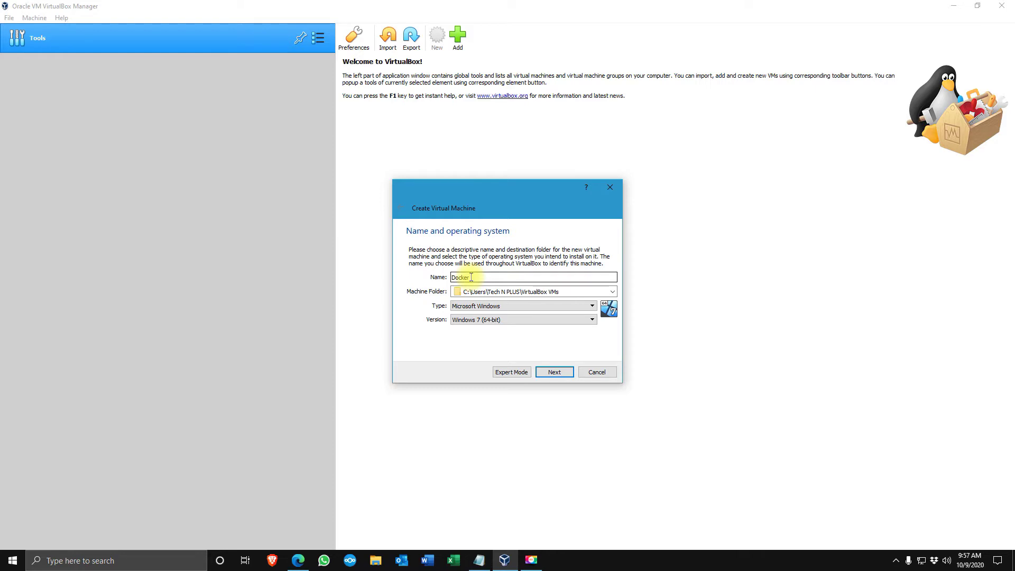
type(" Deb")
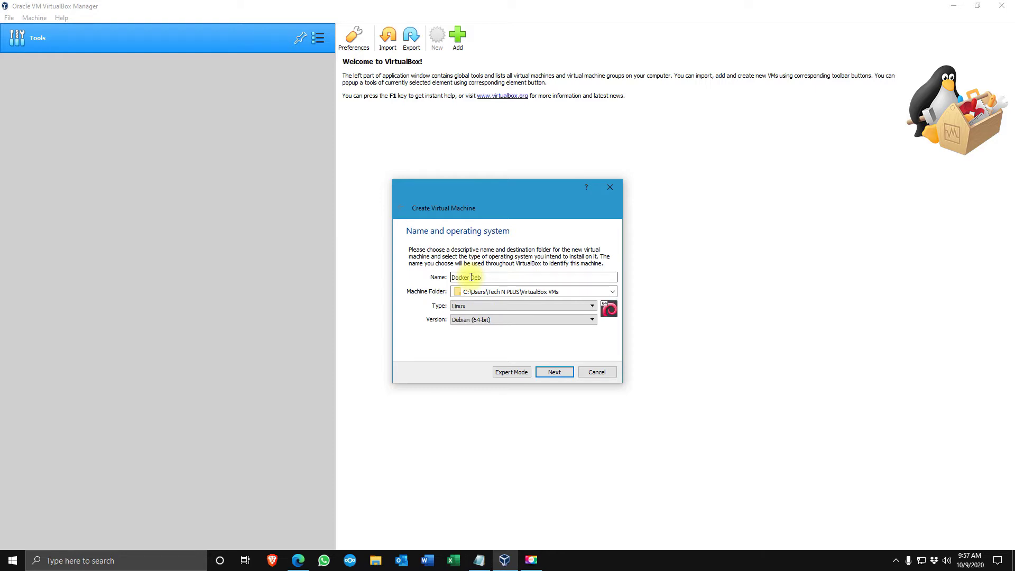
left_click(466, 310)
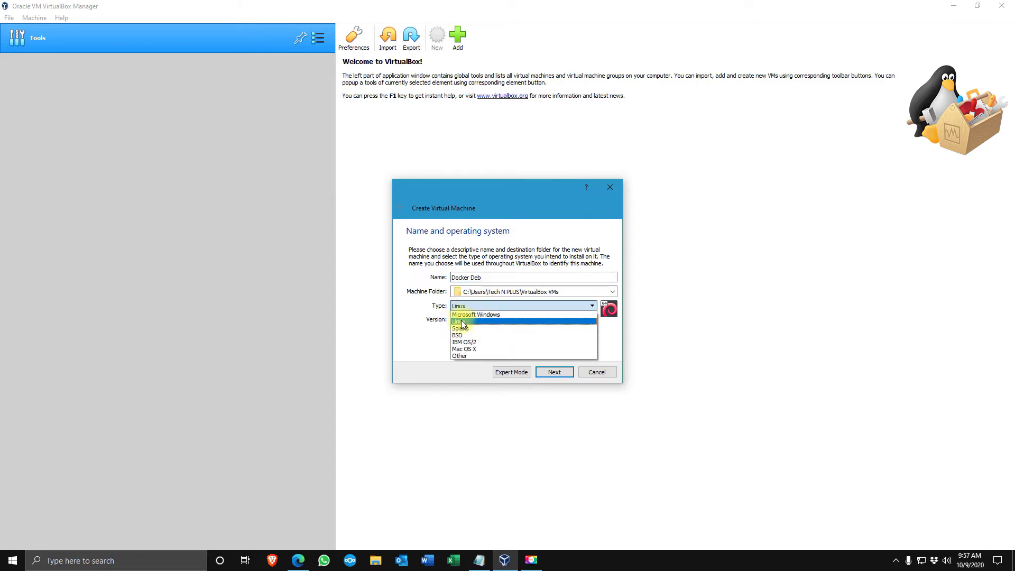
left_click(461, 322)
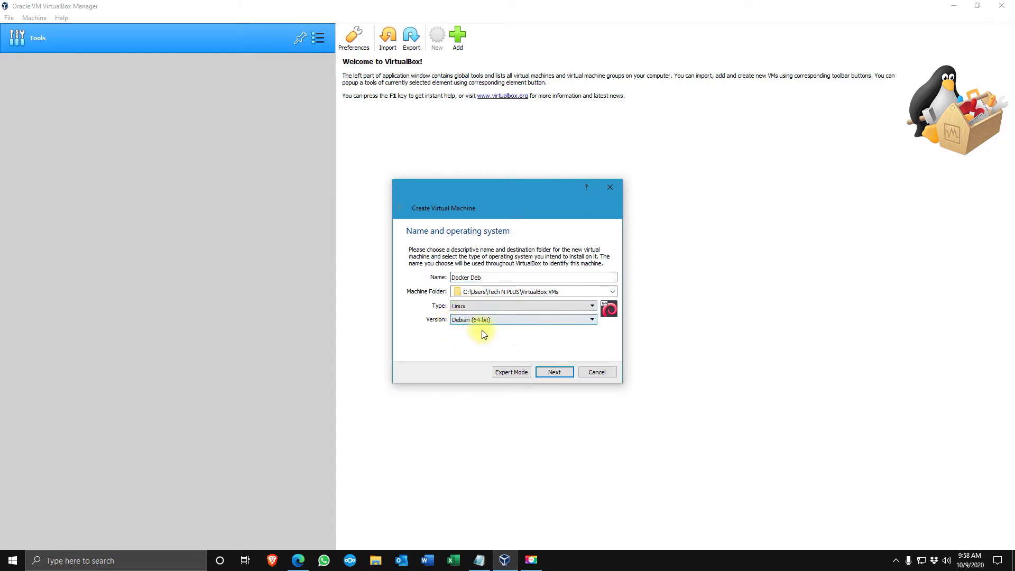
left_click(554, 373)
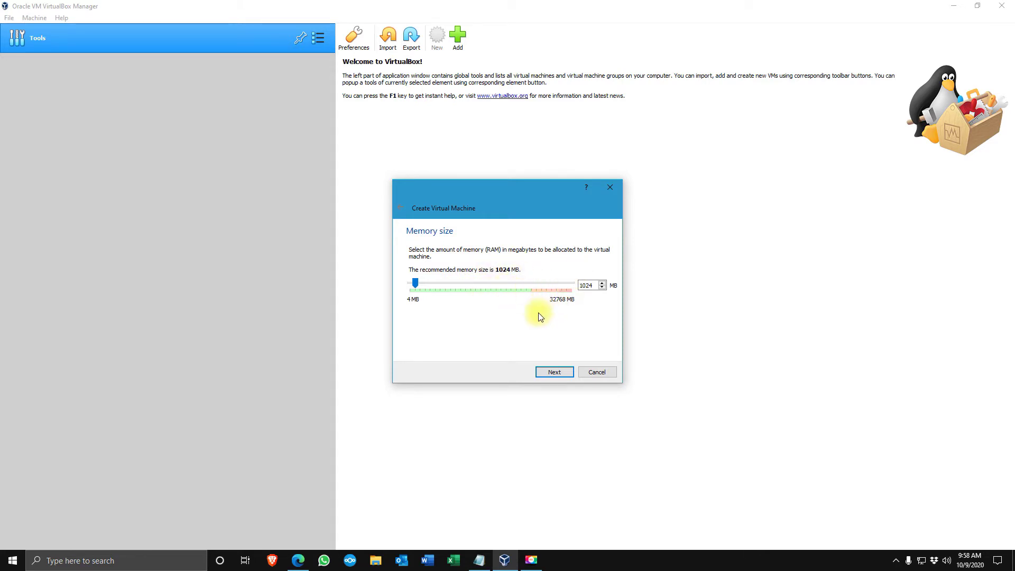
left_click(552, 373)
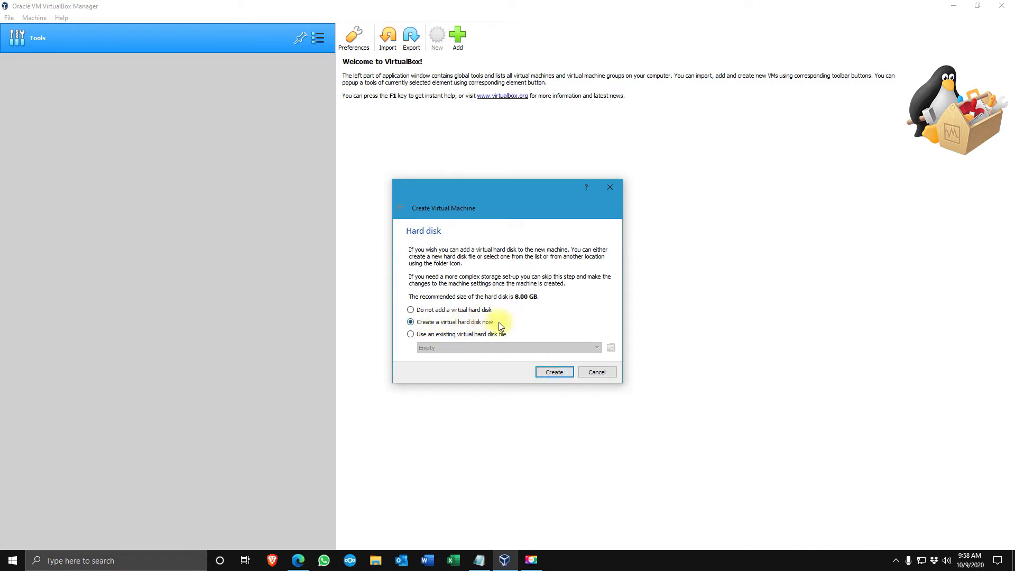
left_click(554, 373)
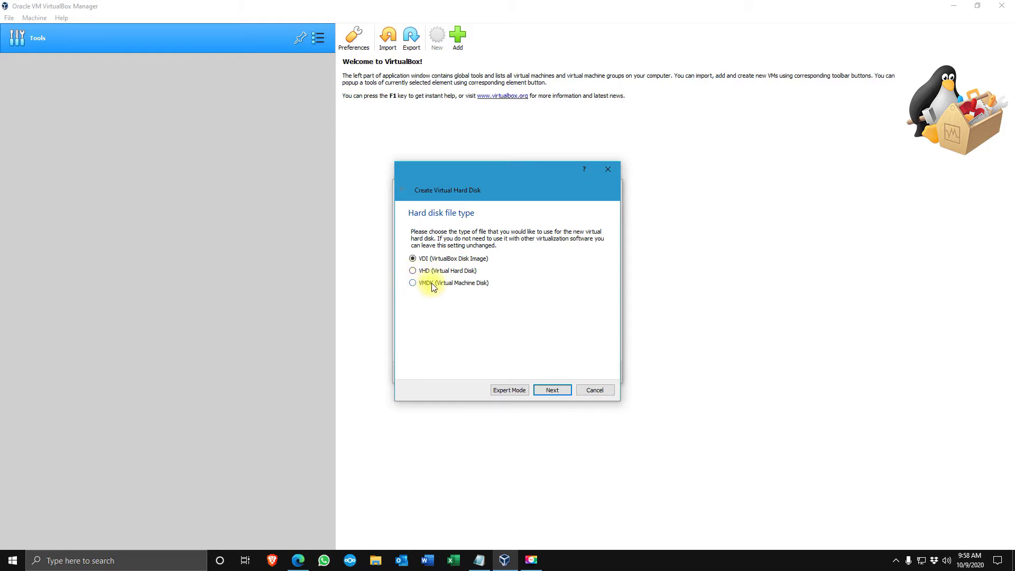
Give Docker Deb a dynamically allocated VDI hard disk sized 100 GB
left_click(548, 391)
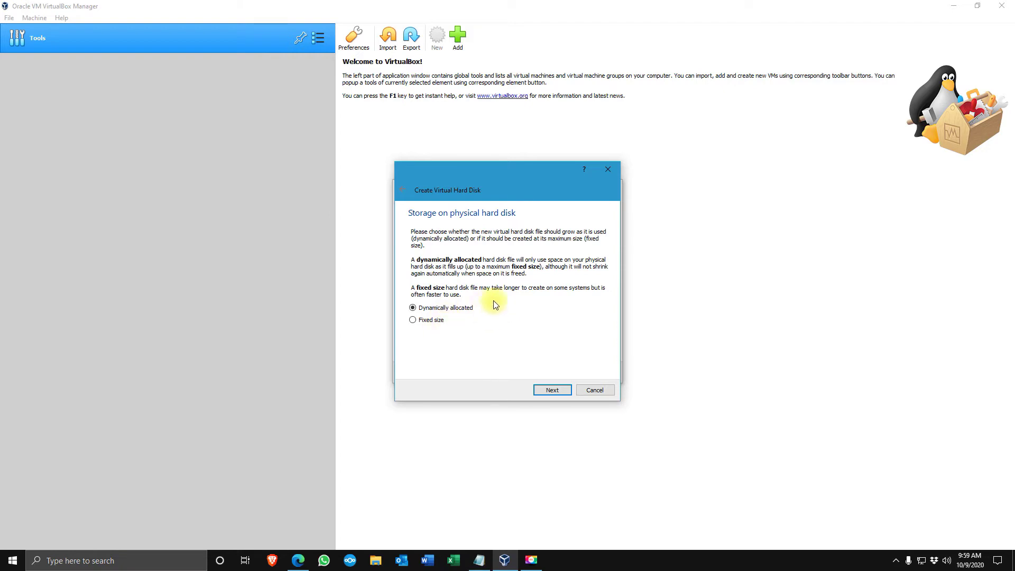
left_click(548, 391)
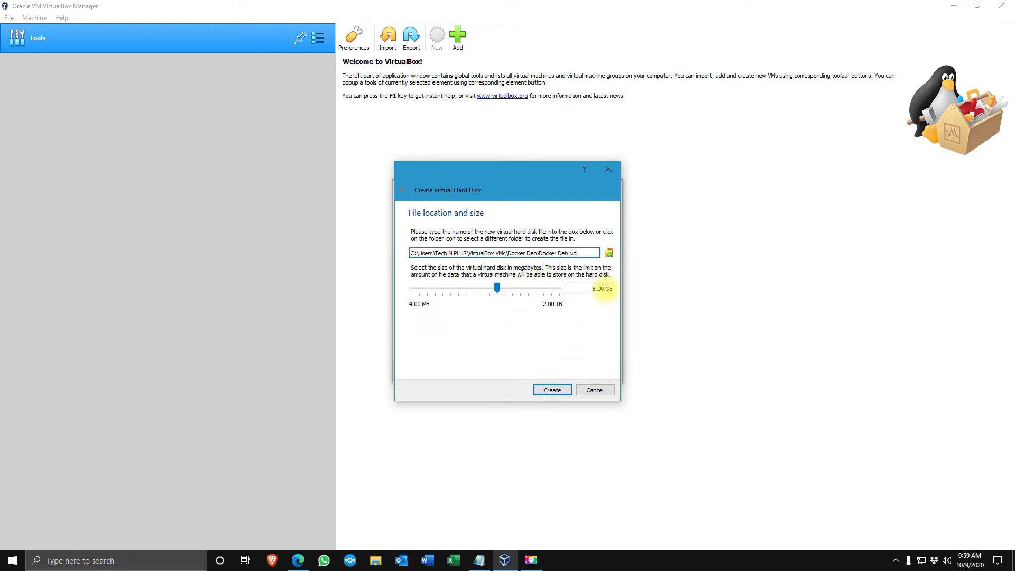
left_click_drag(604, 289, 581, 289)
type("100")
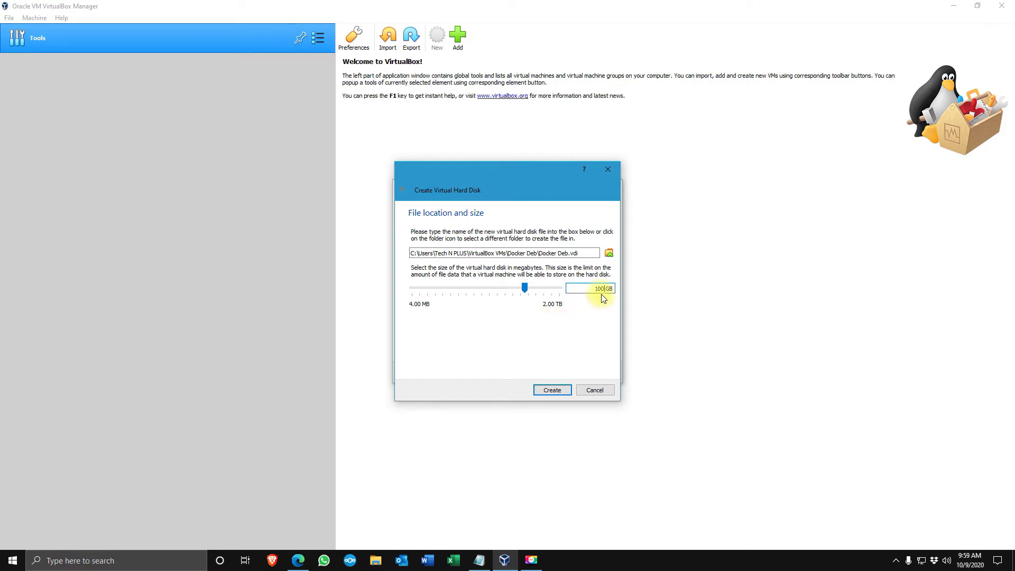
left_click(547, 391)
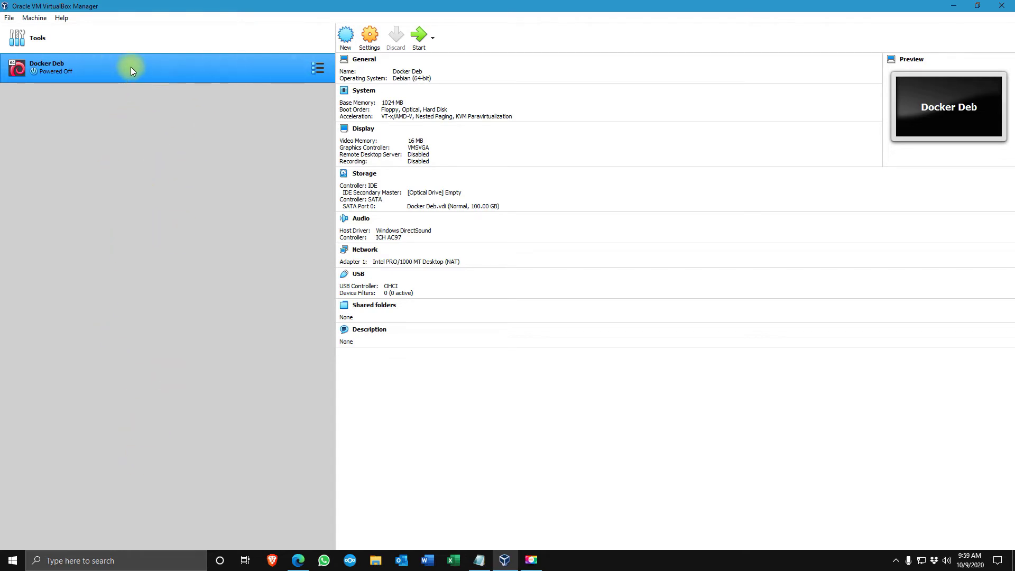
In Docker Deb's system settings, disable Floppy and move it to the bottom of the boot order
left_click(369, 35)
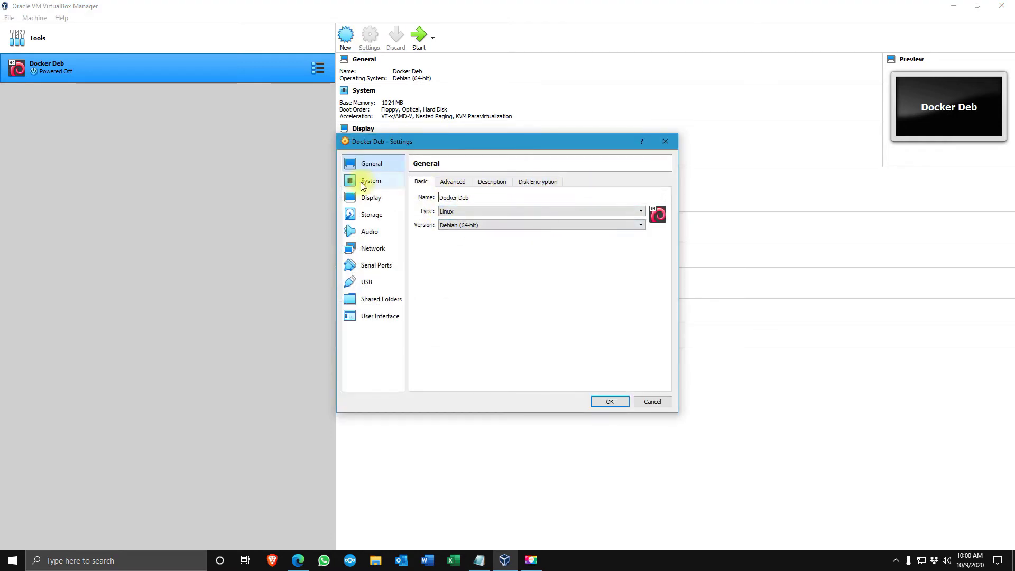
left_click(368, 182)
left_click(475, 225)
left_click(528, 236)
left_click(528, 236)
left_click(528, 237)
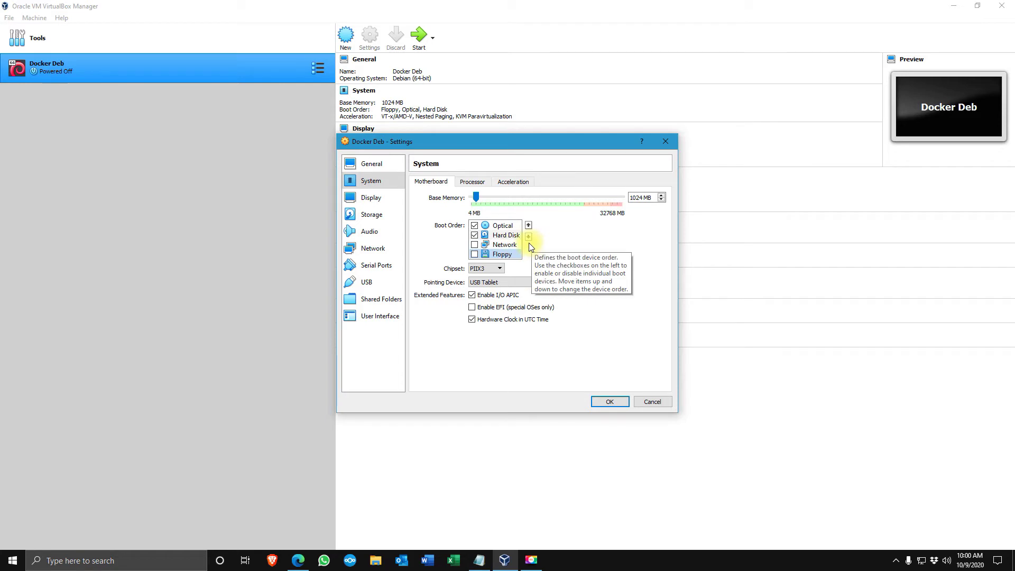
Raise base memory to 4096 MB and set the processor count to 2
left_click(528, 198)
left_click(528, 198)
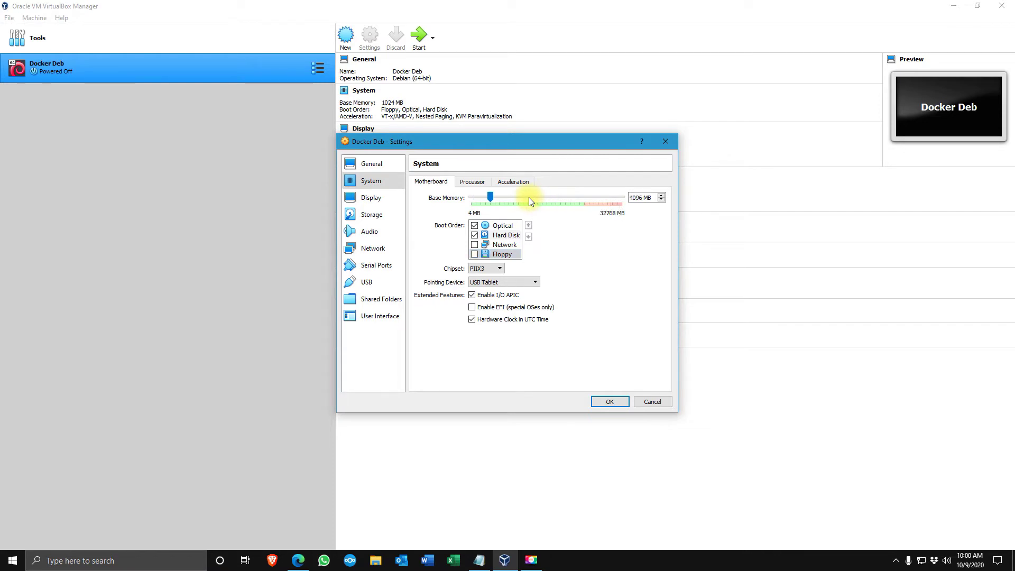
left_click(470, 182)
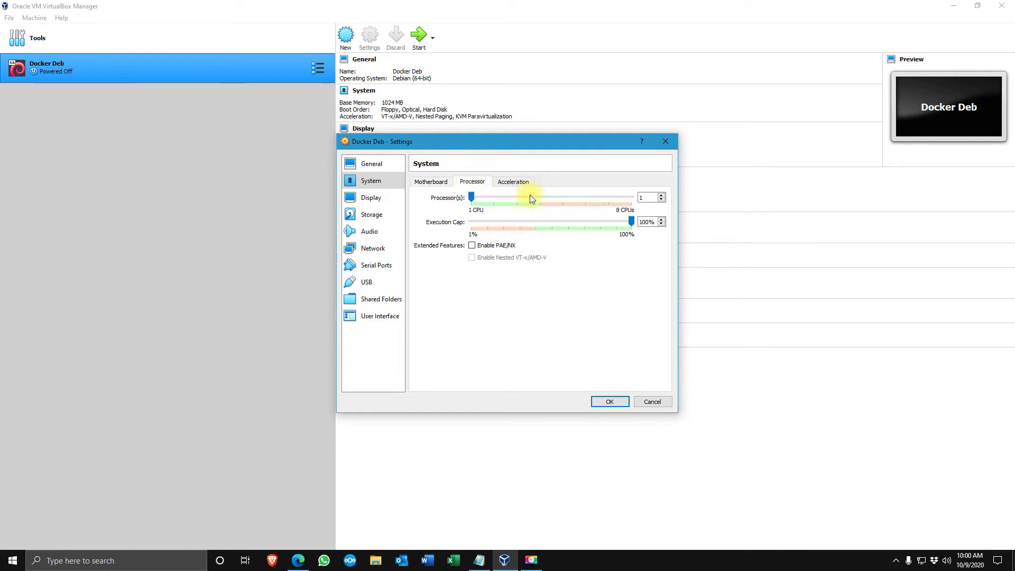
left_click(662, 195)
left_click(373, 219)
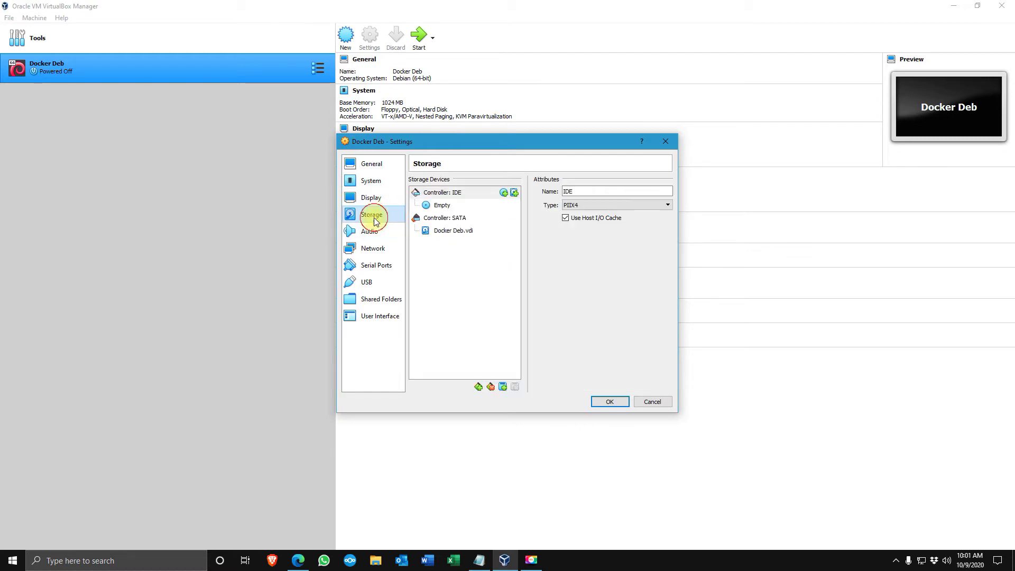
Load debian-10.6.0-amd64-netinst.iso into the empty IDE optical drive
left_click(443, 209)
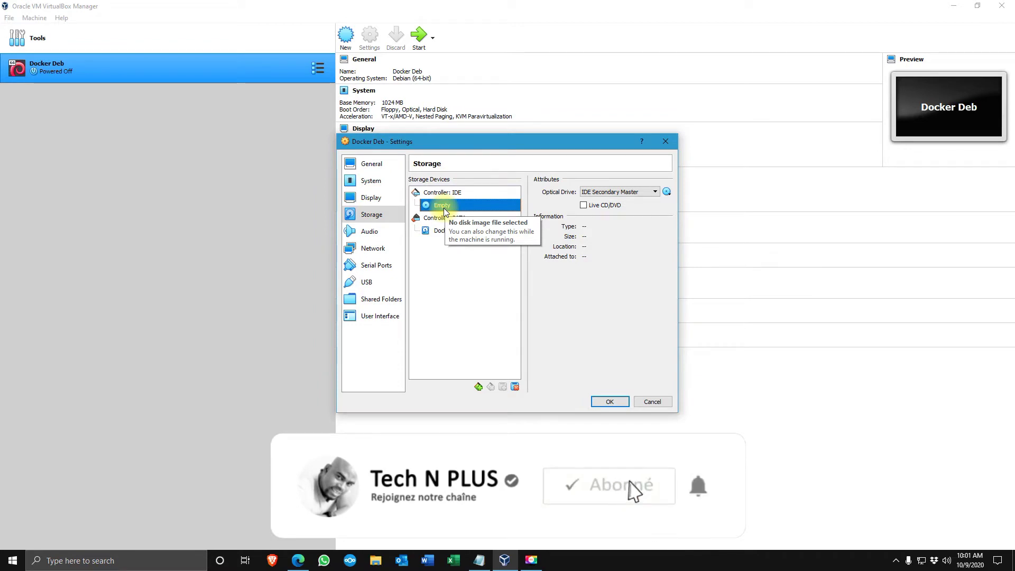
left_click(670, 194)
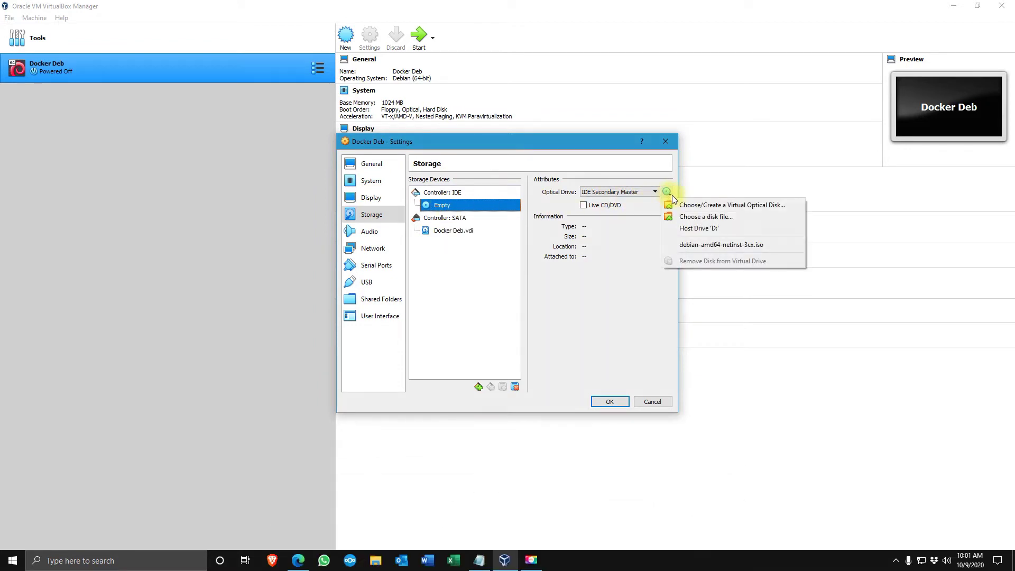
left_click(701, 216)
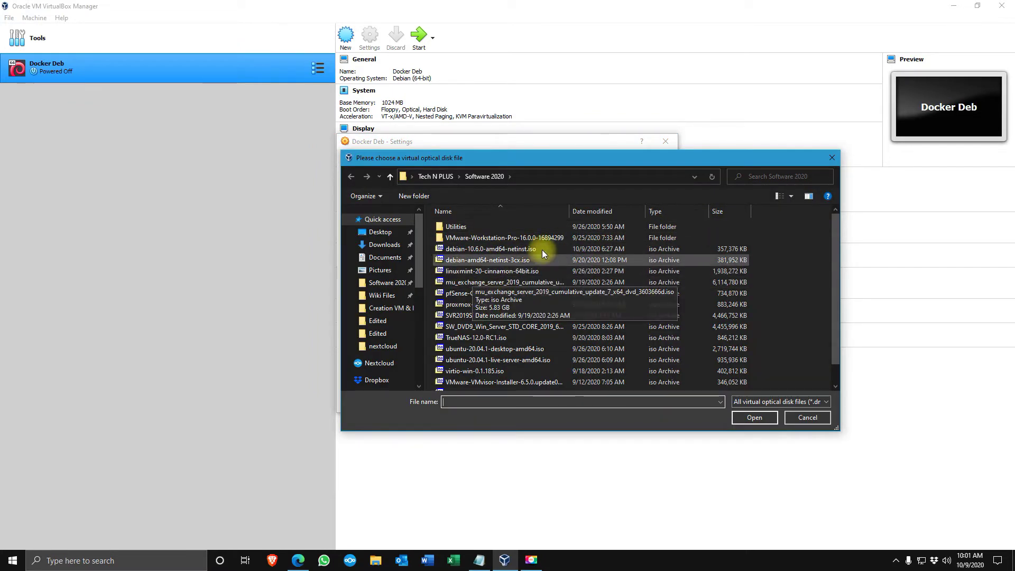
left_click(495, 254)
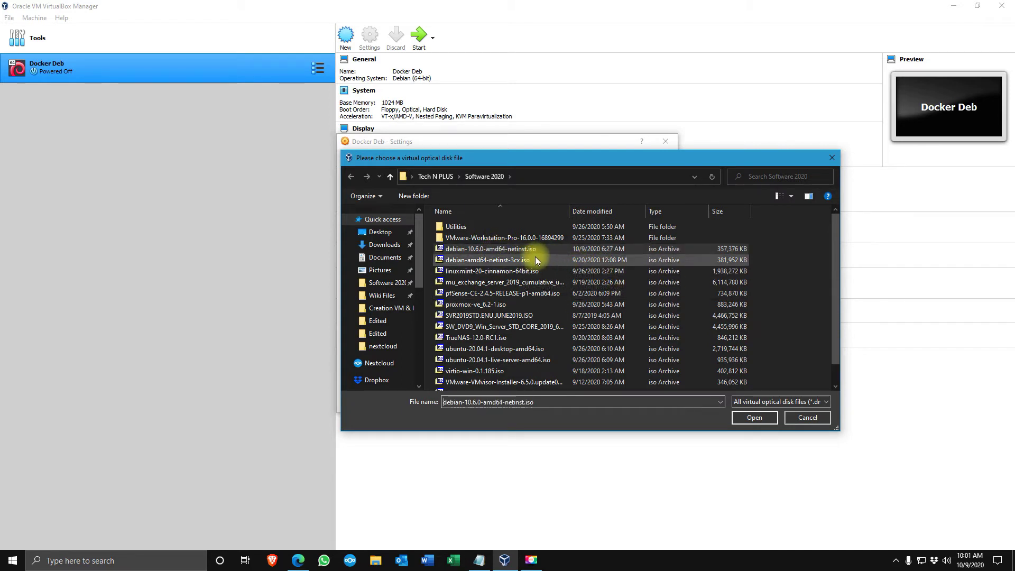
left_click(752, 417)
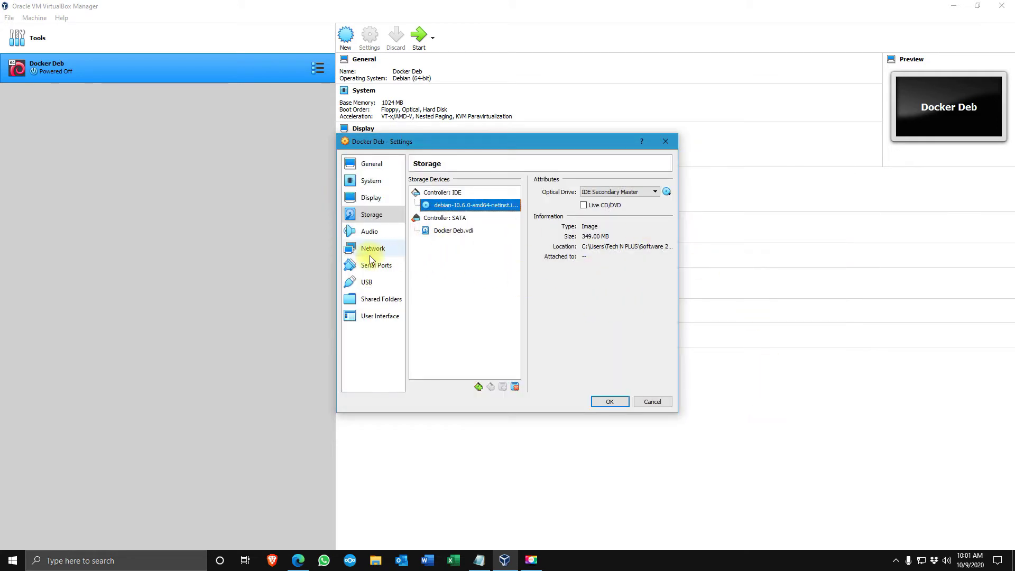
Attach network Adapter 1 as a Bridged Adapter and save the settings
left_click(373, 251)
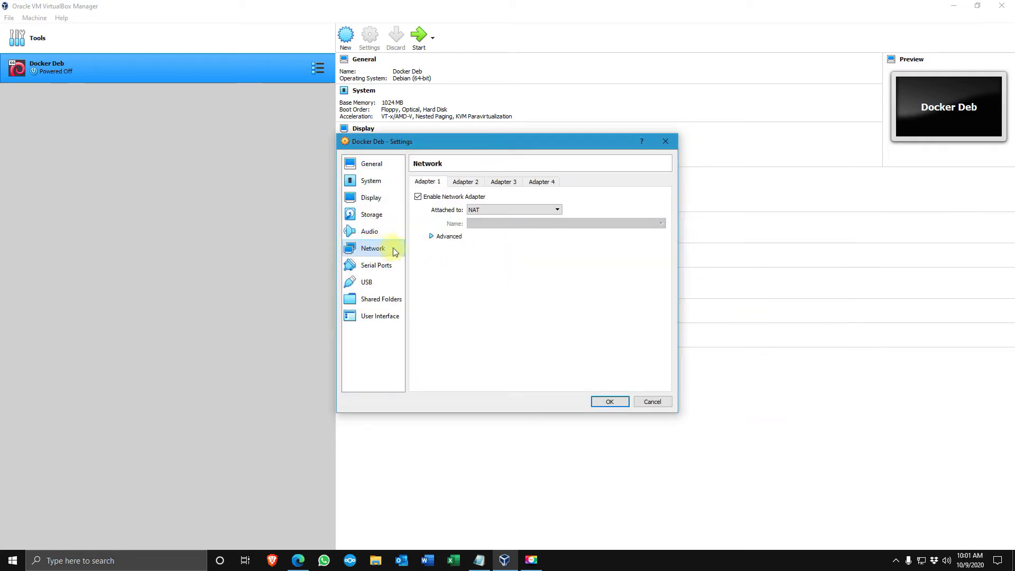
left_click(475, 213)
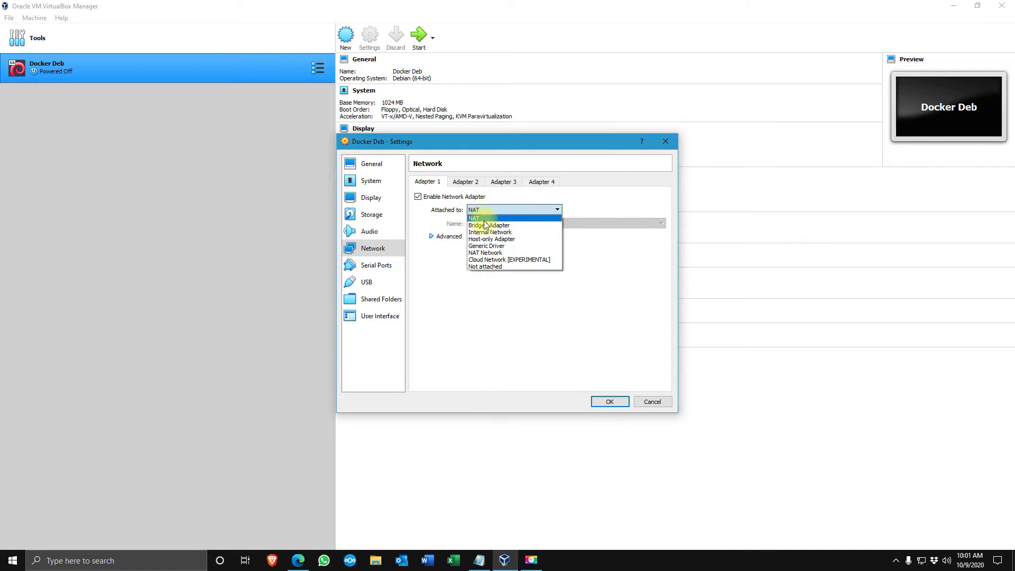
left_click(481, 224)
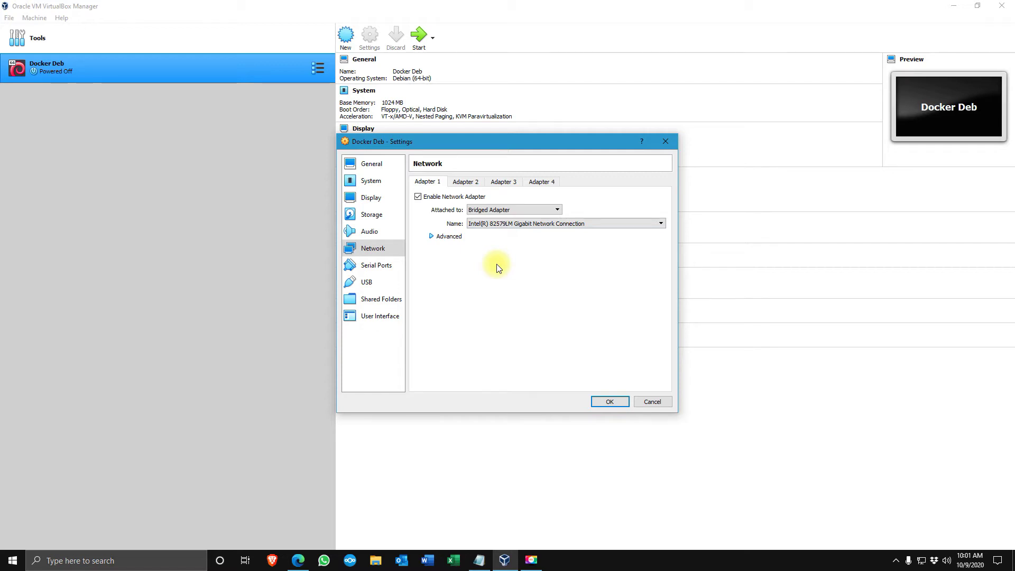
left_click(608, 404)
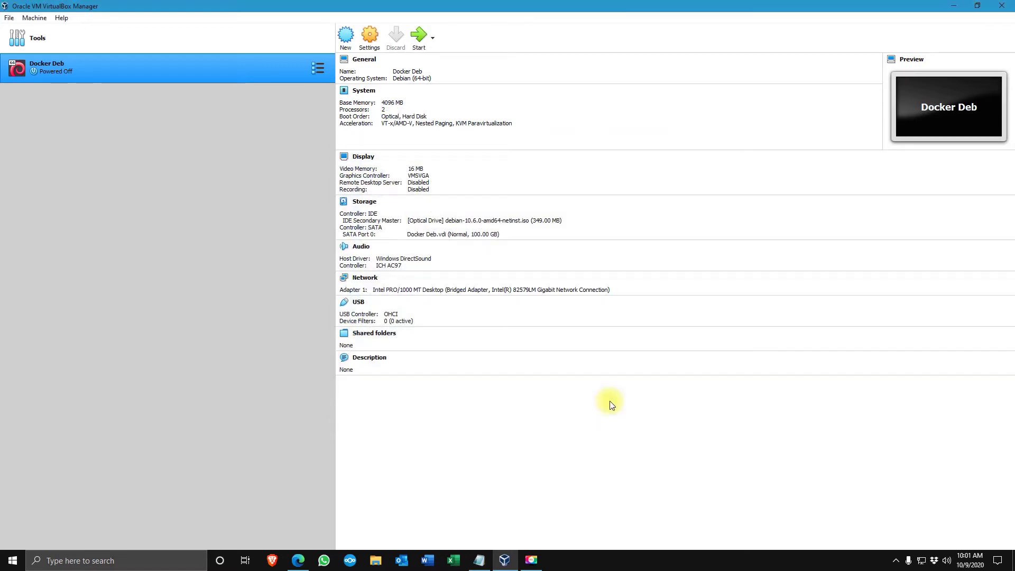
left_click(421, 40)
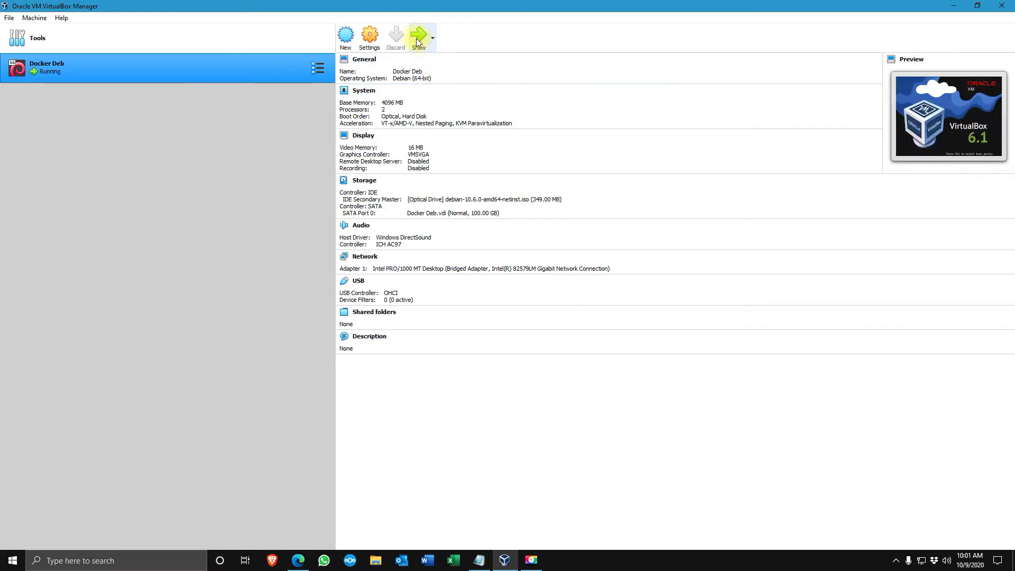
left_click(420, 36)
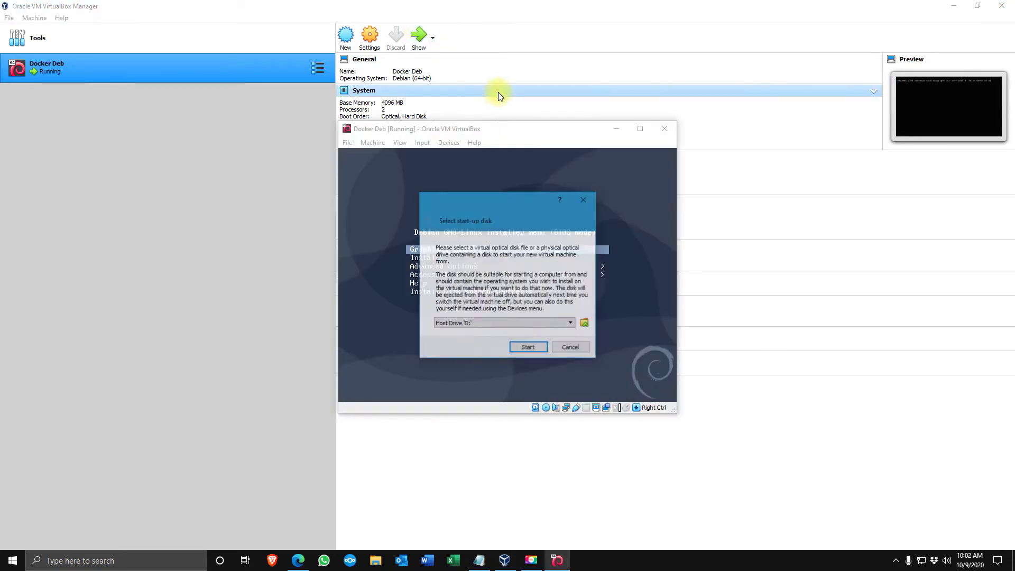
left_click(583, 199)
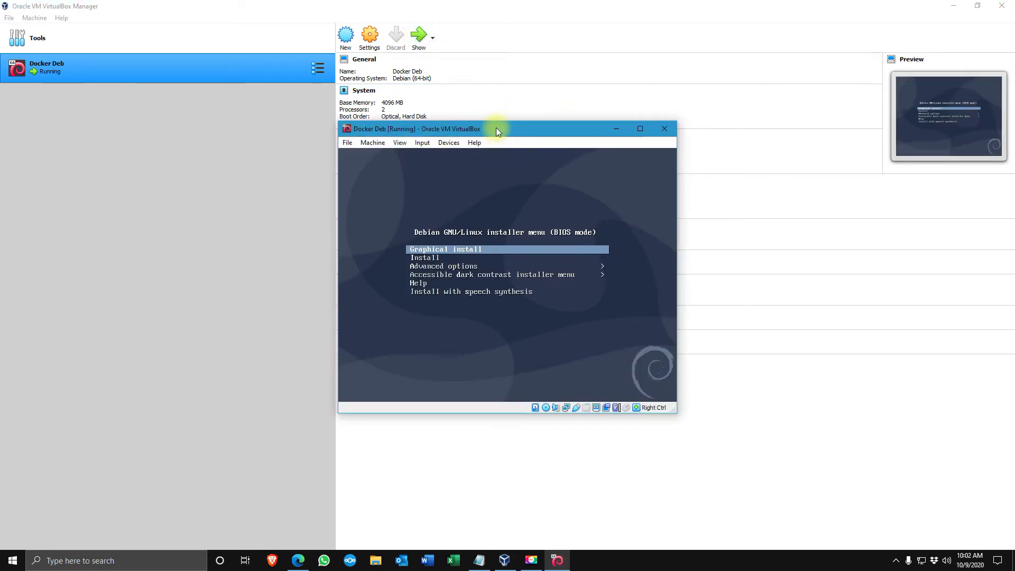
left_click_drag(494, 129, 639, 136)
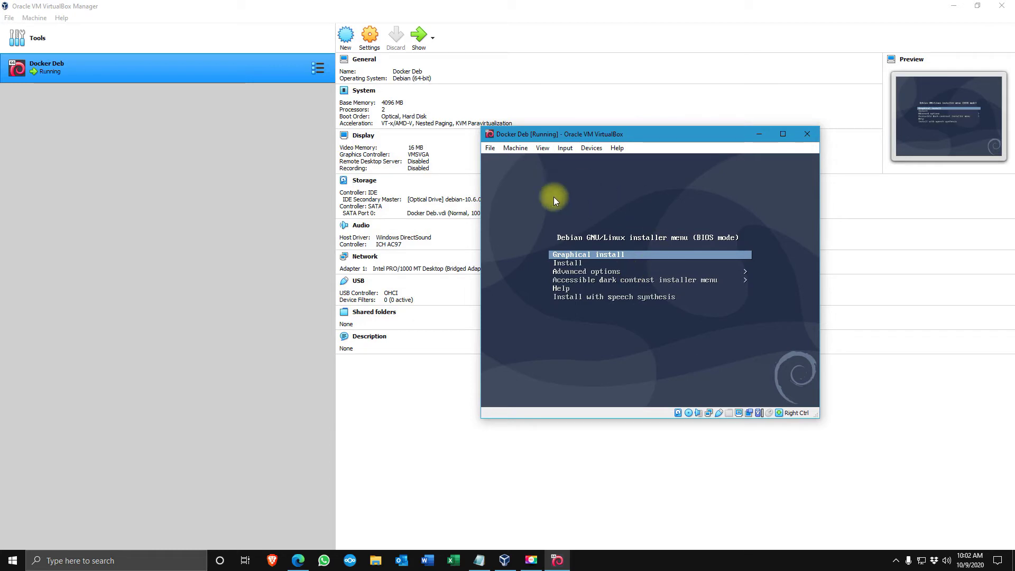
left_click(805, 135)
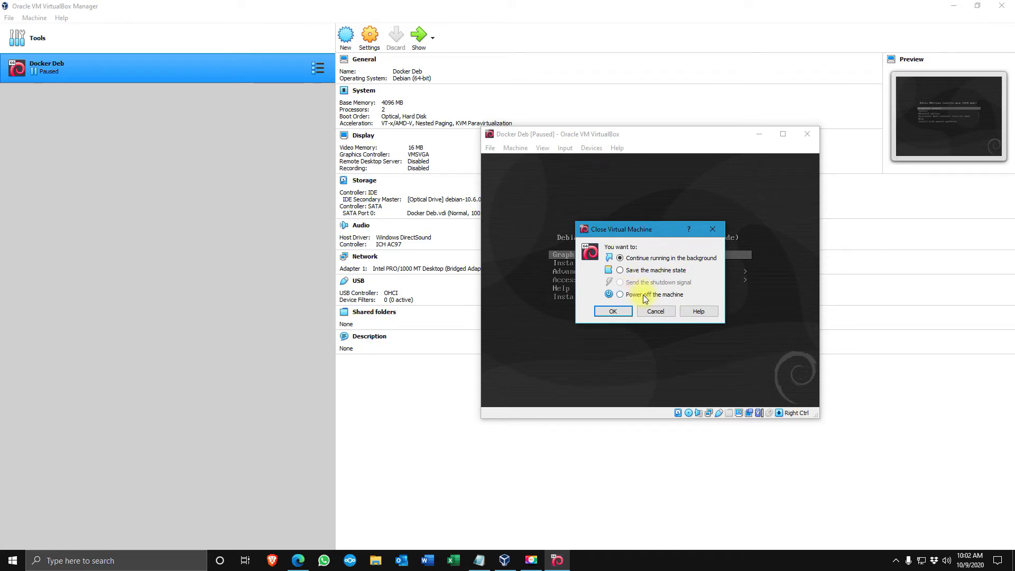
left_click(655, 311)
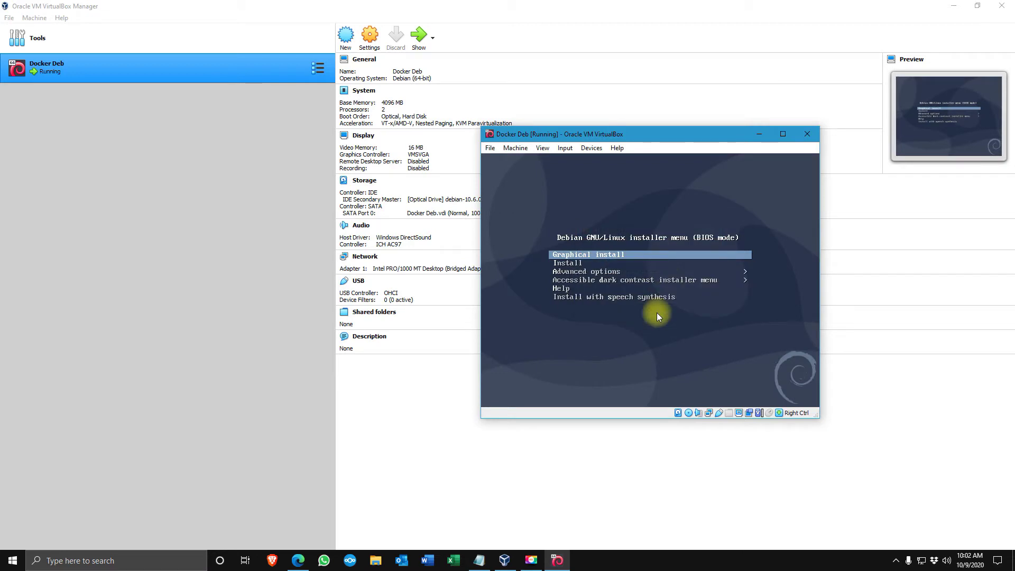
left_click(647, 264)
Start the Debian Graphical install from the boot menu and close the VirtualBox Manager window
key("Down")
key("Up")
key("Return")
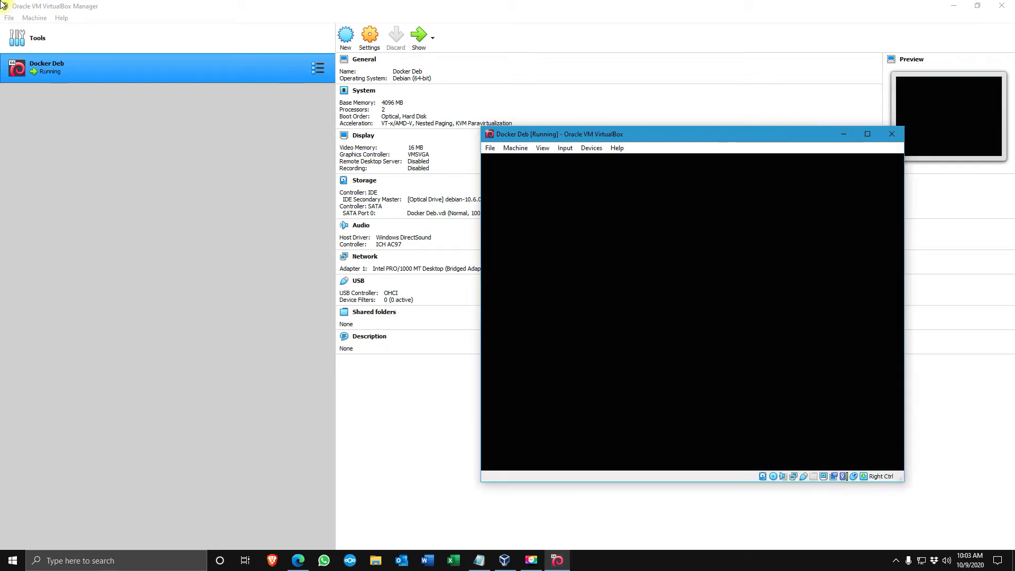
left_click(1003, 6)
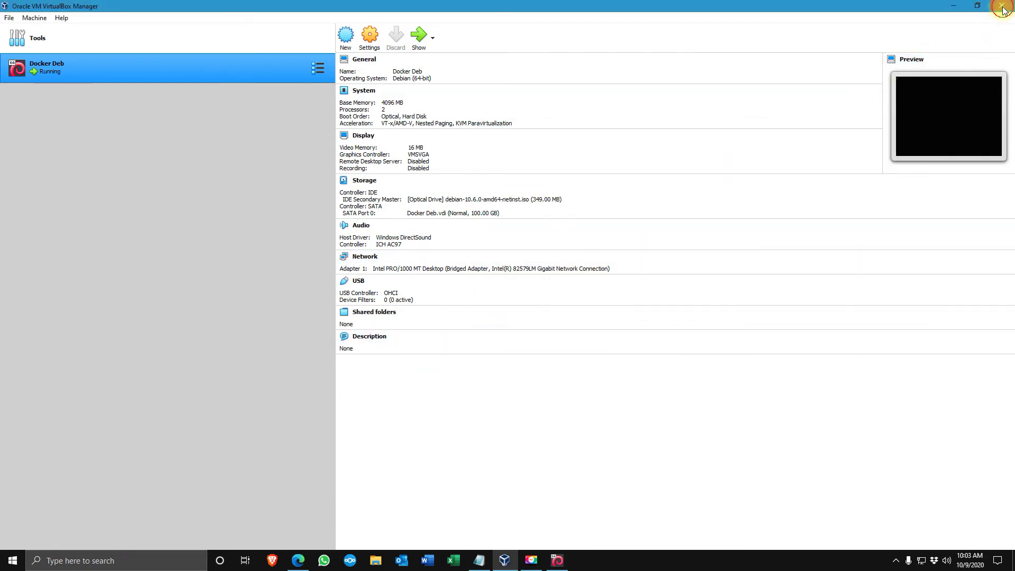
left_click(1001, 6)
Maximize the Docker Deb VM window and look over the installer's language list
double_click(678, 134)
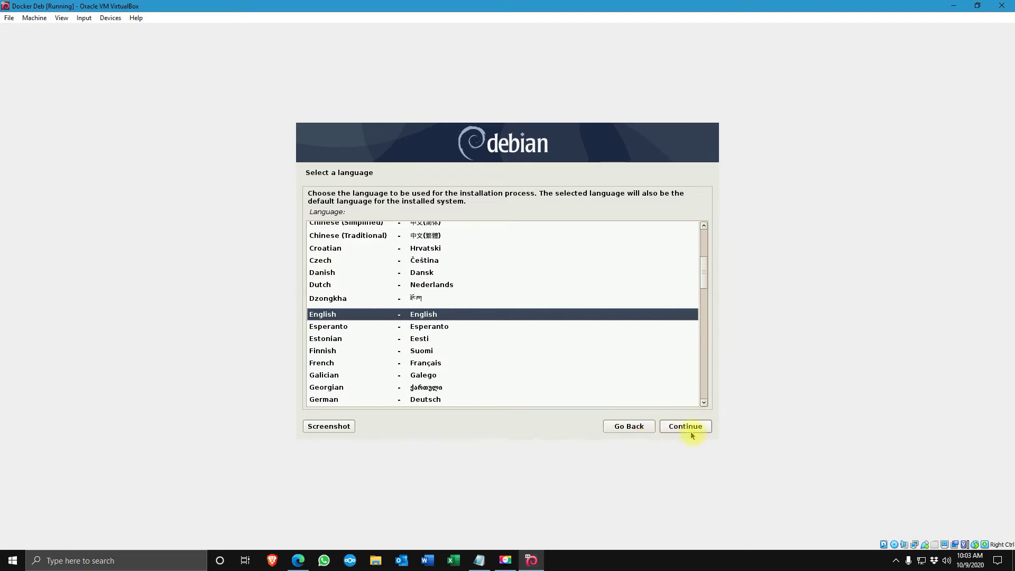
scroll(341, 357, "down", 3)
scroll(341, 357, "down", 6)
scroll(341, 358, "up", 7)
scroll(341, 356, "up", 2)
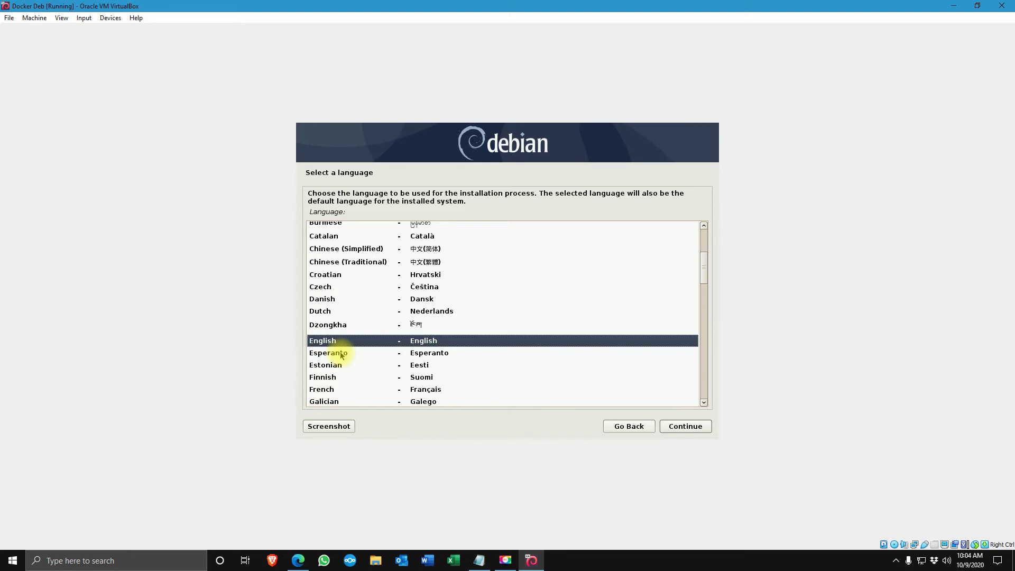
scroll(400, 316, "down", 1)
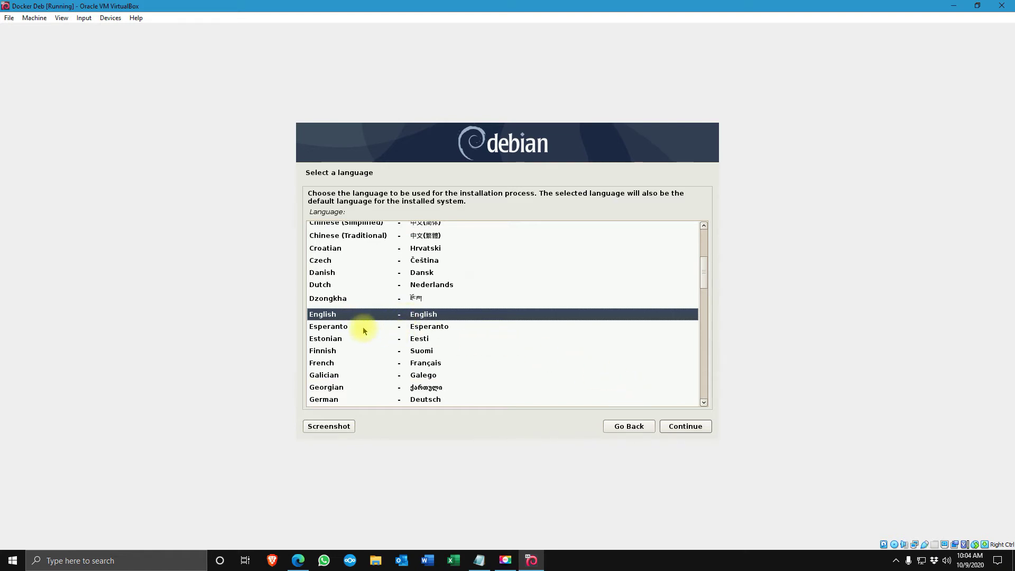
Accept English, United States and the American English keymap
left_click(683, 431)
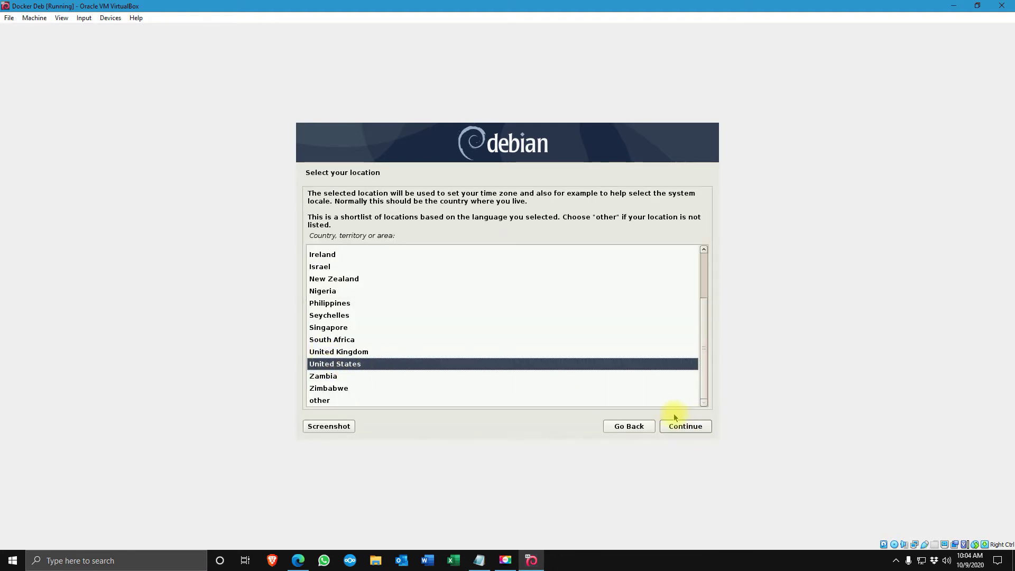
left_click(682, 431)
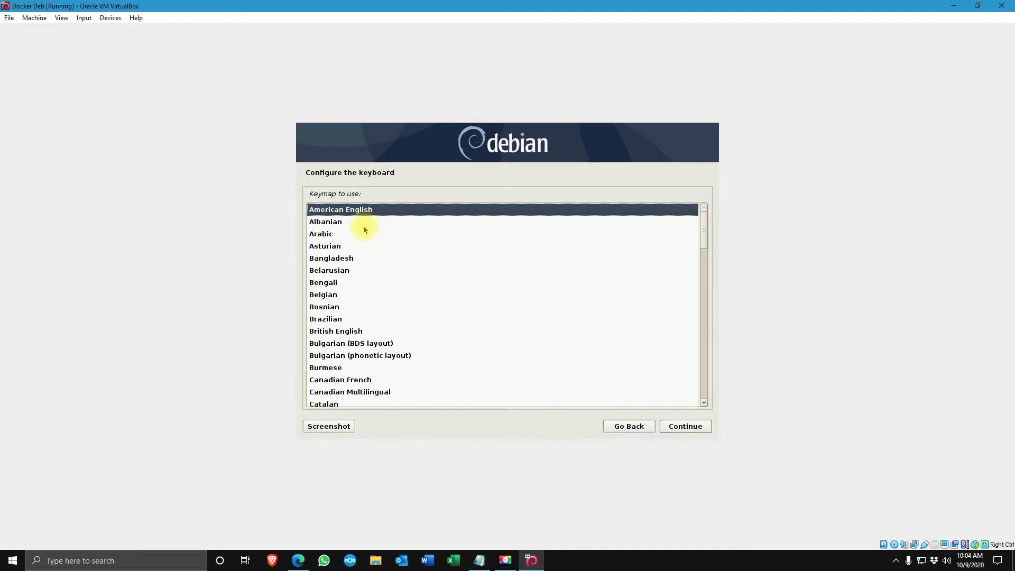
left_click(690, 431)
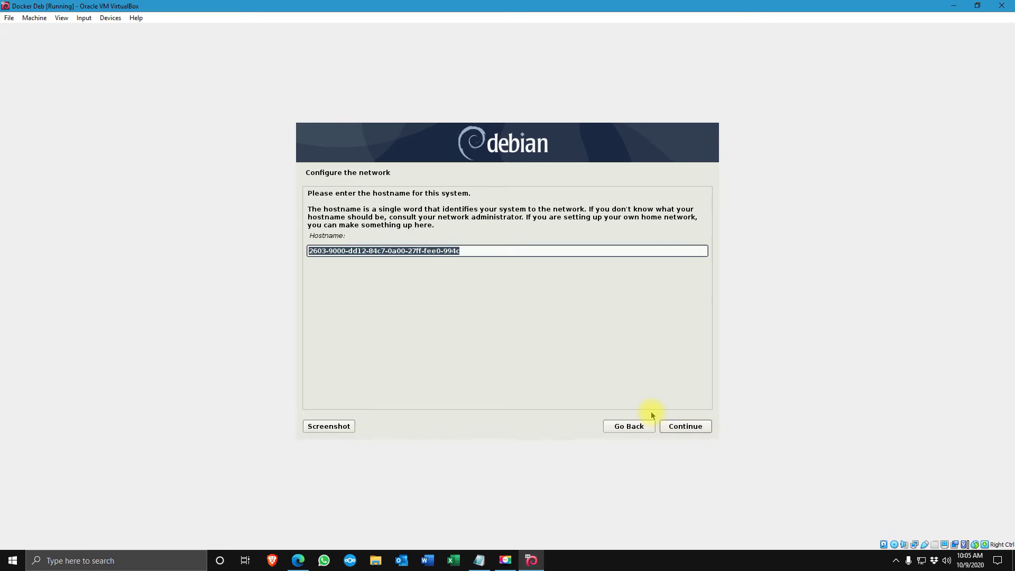
Set the hostname to docker-debserver
type("doc")
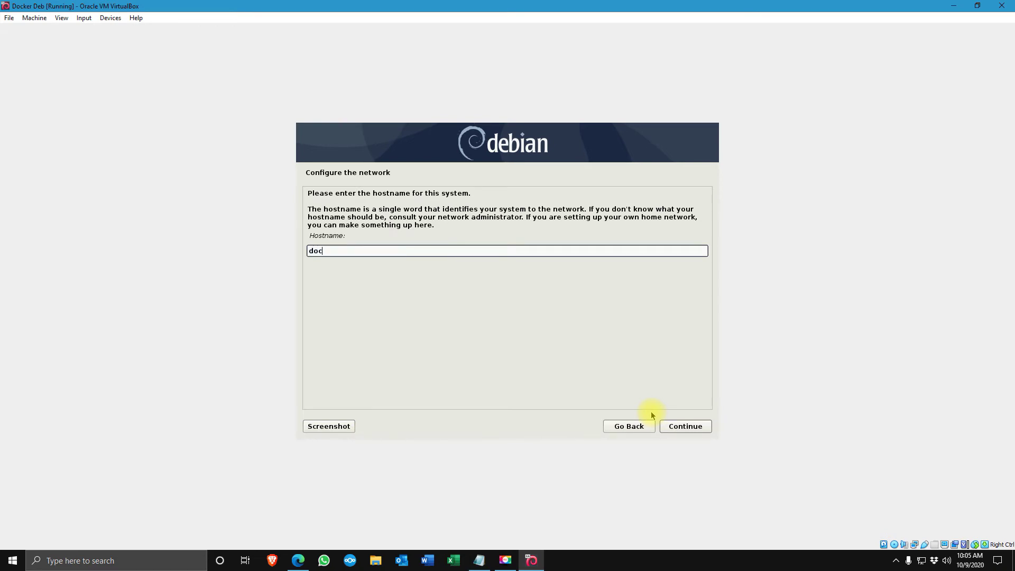
type("kerd")
key("BackSpace")
key("BackSpace")
key("BackSpace")
key("BackSpace")
key("BackSpace")
key("BackSpace")
type("-debserver")
left_click(681, 427)
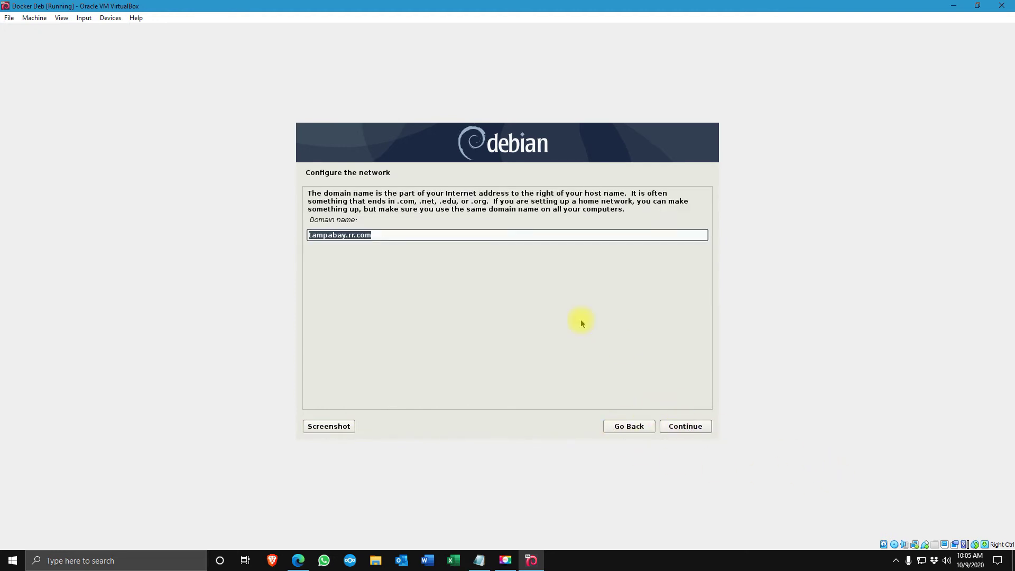
Replace the prefilled domain name with technplus.net
key("BackSpace")
type("technplus.net")
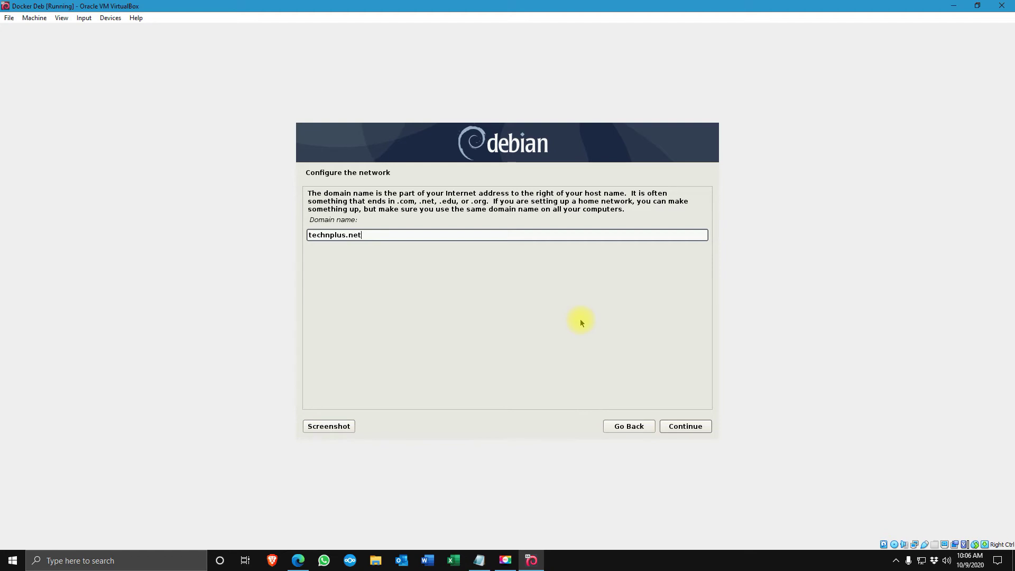
left_click(685, 427)
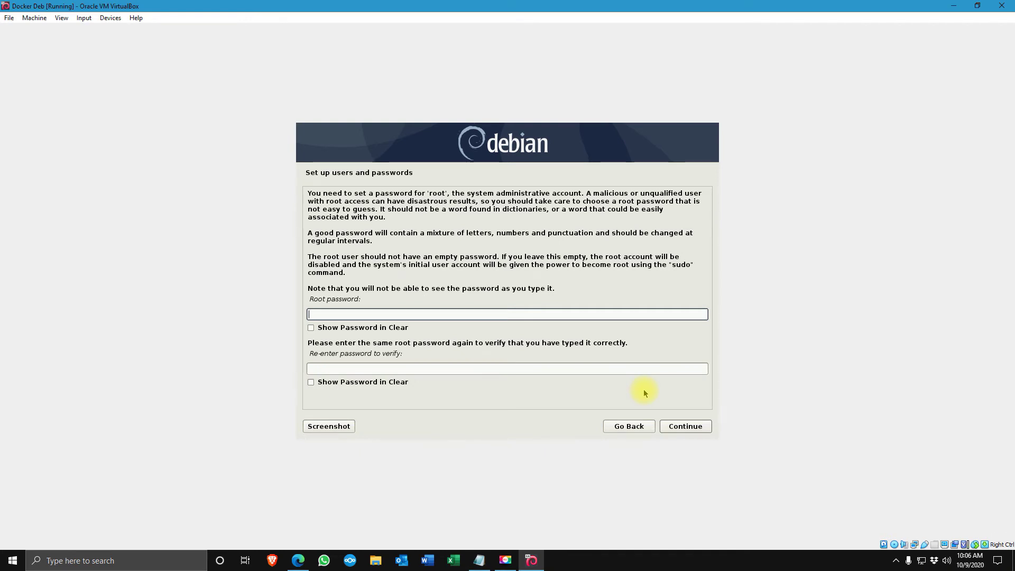
Enter and confirm the root password
type("password")
key("Tab")
key("Tab")
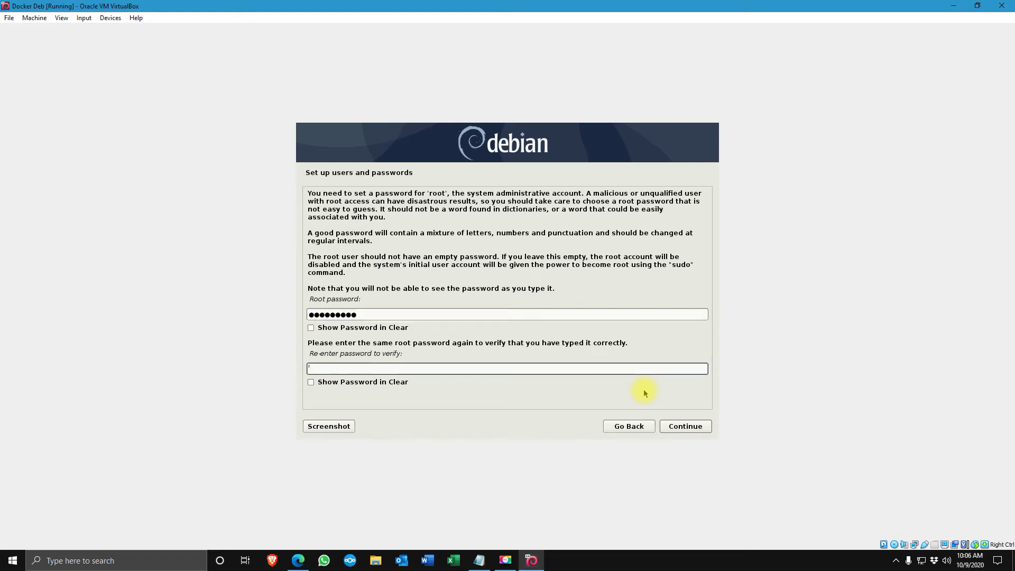
type("passwor")
left_click(688, 429)
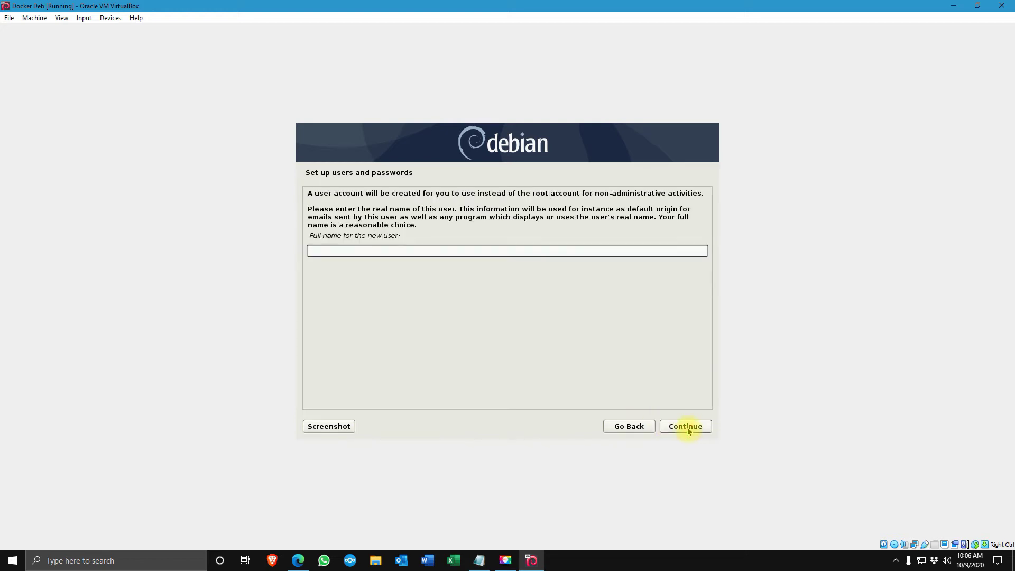
Enter the new user's full name and extend the suggested username
left_click(453, 252)
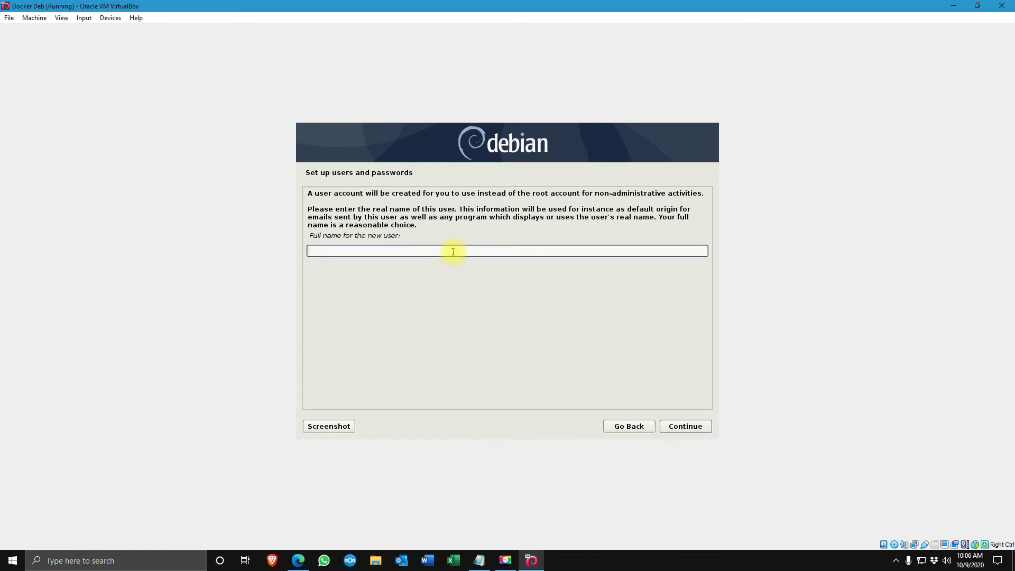
type("Tech N PLUS")
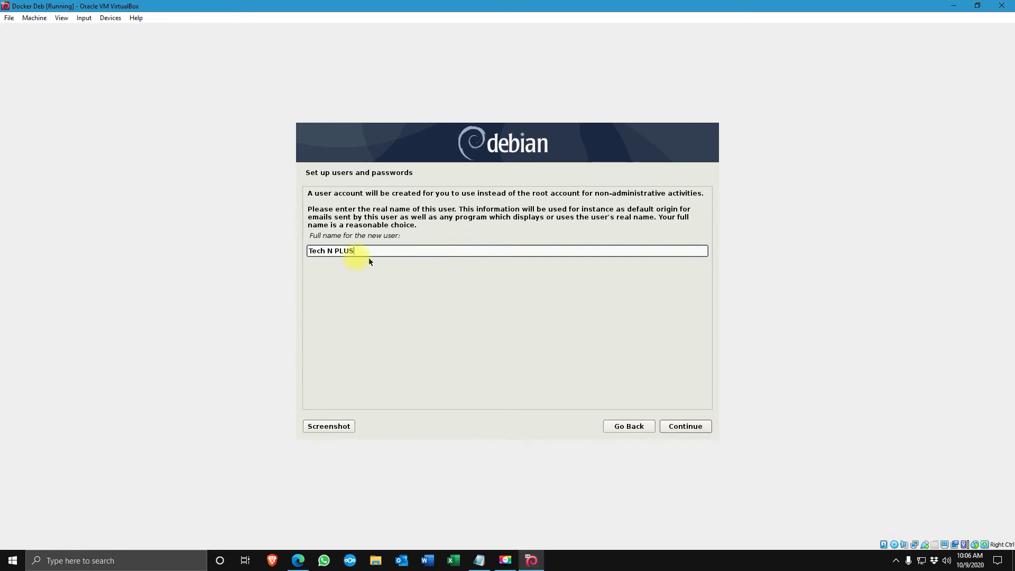
left_click(684, 428)
left_click(351, 236)
type("npl")
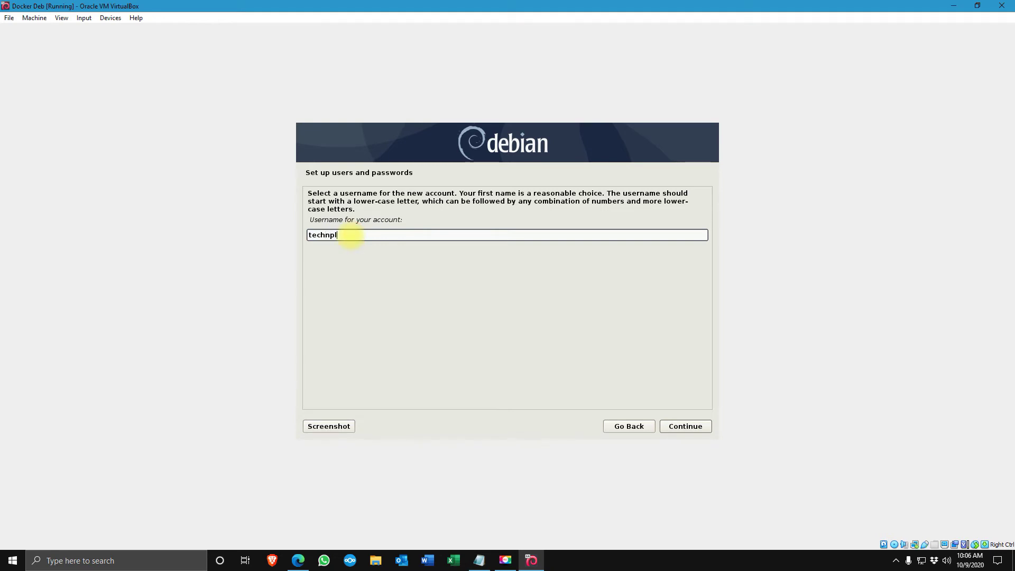
type("us")
left_click(687, 427)
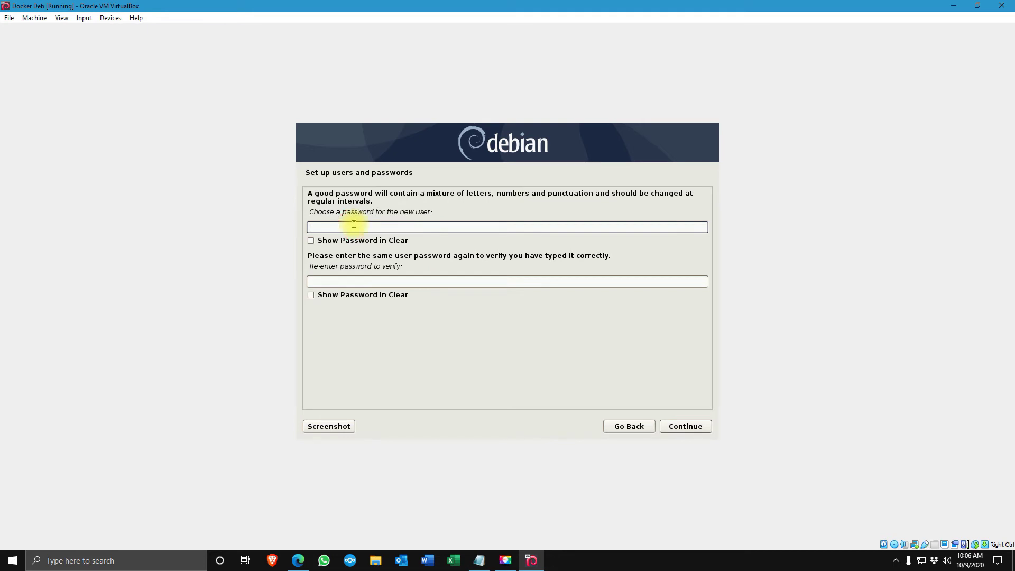
Enter and confirm the new user's password
type("*********")
key("Tab")
type("*******")
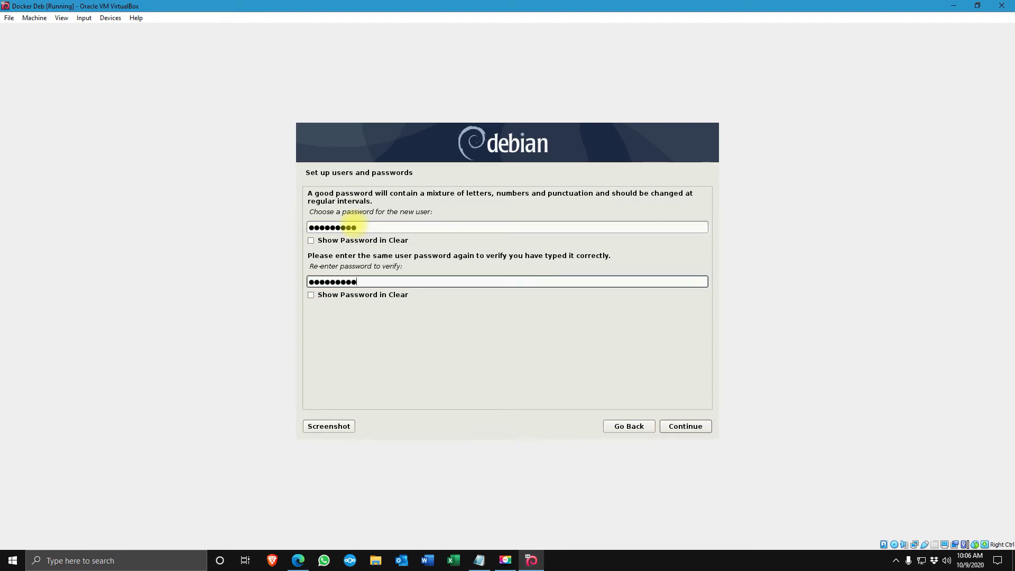
left_click(683, 426)
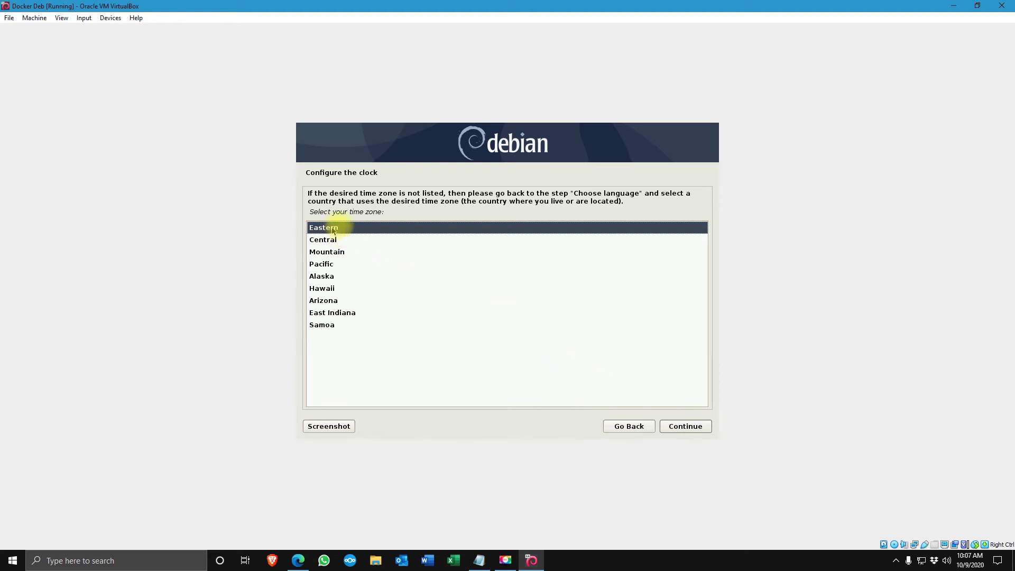
Keep Eastern time, guided-partition the whole SCSI disk as one partition, and write the changes
left_click(685, 428)
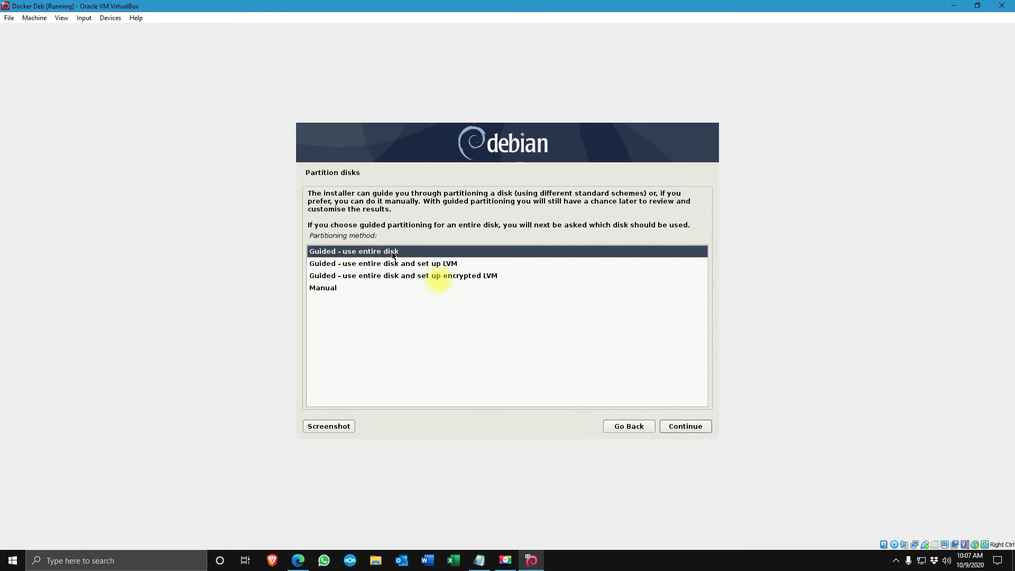
left_click(685, 429)
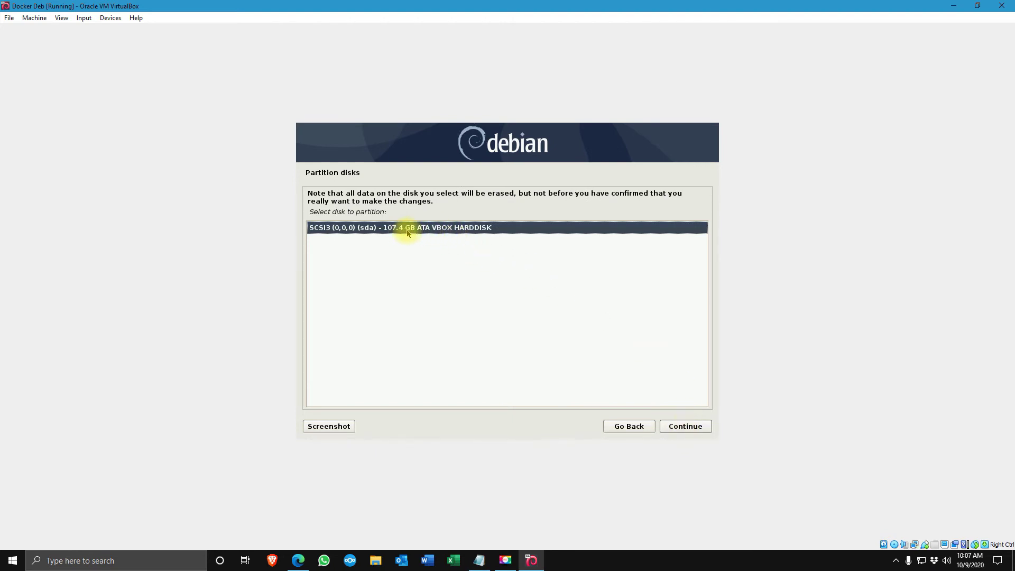
left_click(687, 429)
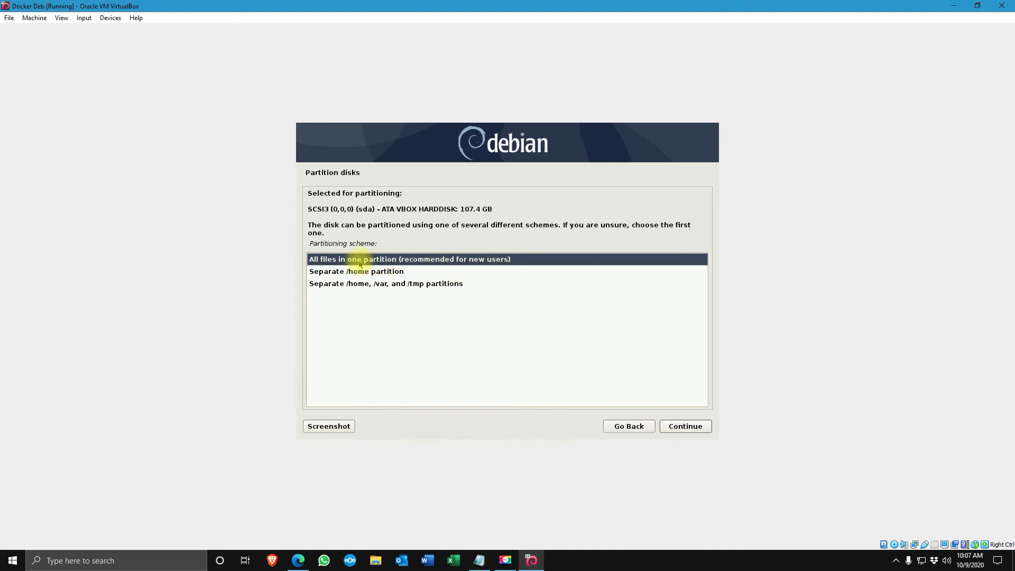
left_click(677, 429)
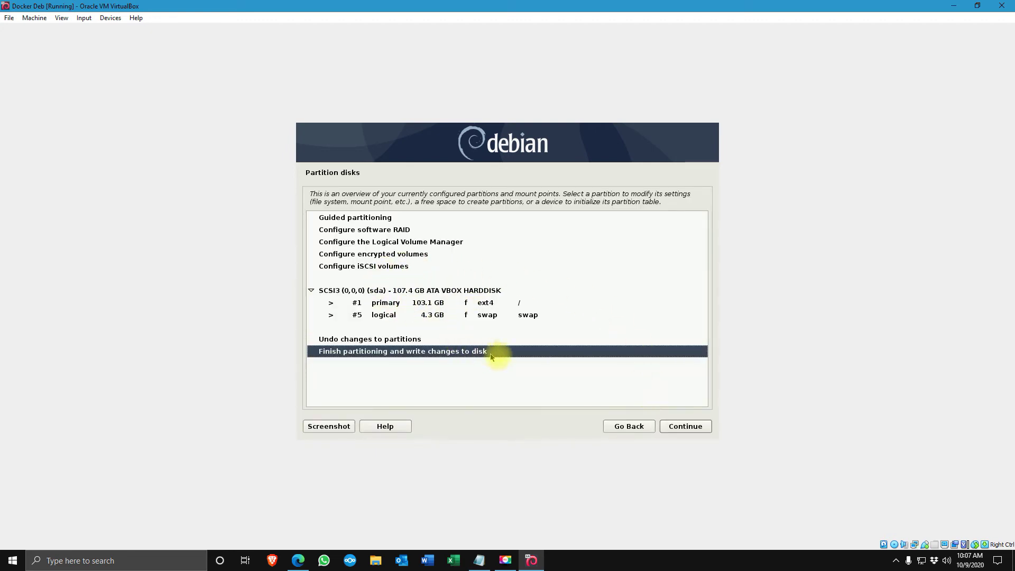
left_click(685, 429)
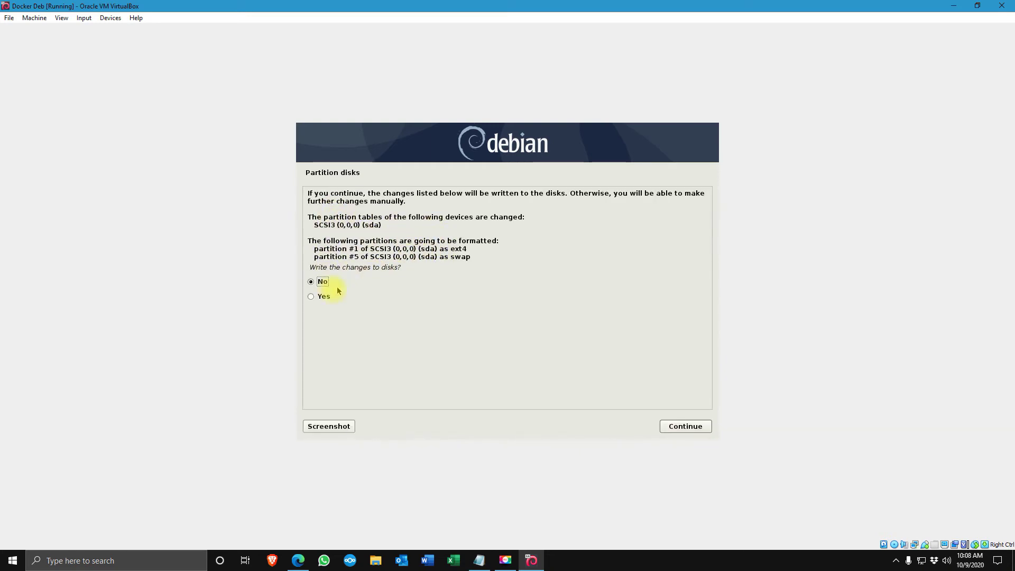
left_click(312, 295)
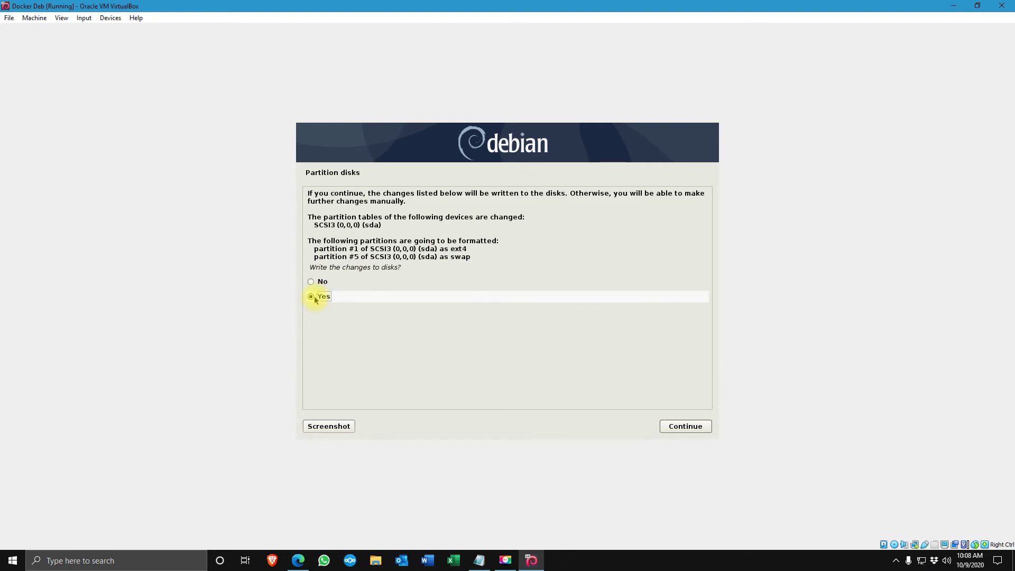
Confirm writing the partition changes so formatting and base system installation begin
left_click(667, 426)
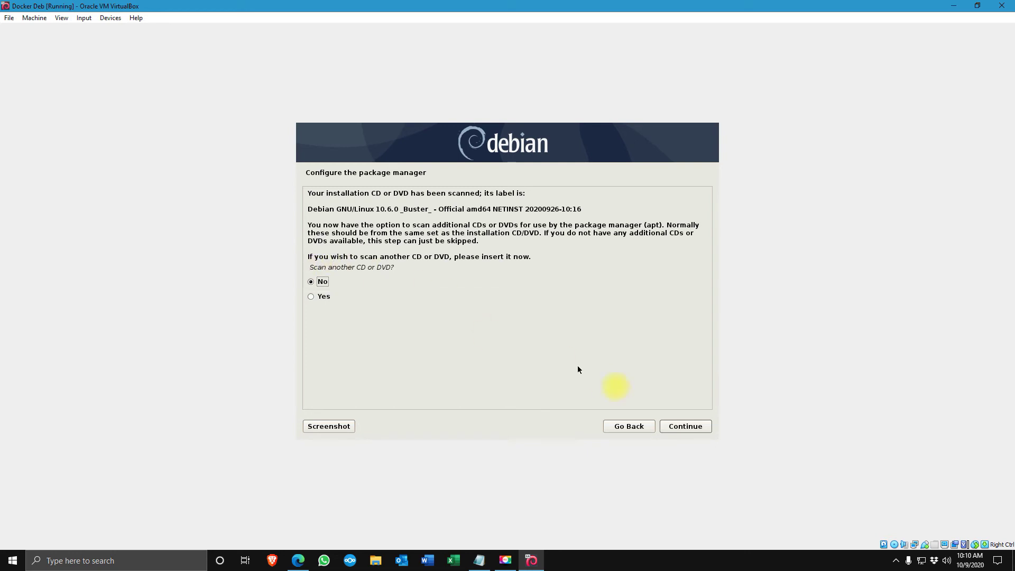
Skip scanning extra media and use the United States deb.debian.org mirror with no HTTP proxy
left_click(682, 430)
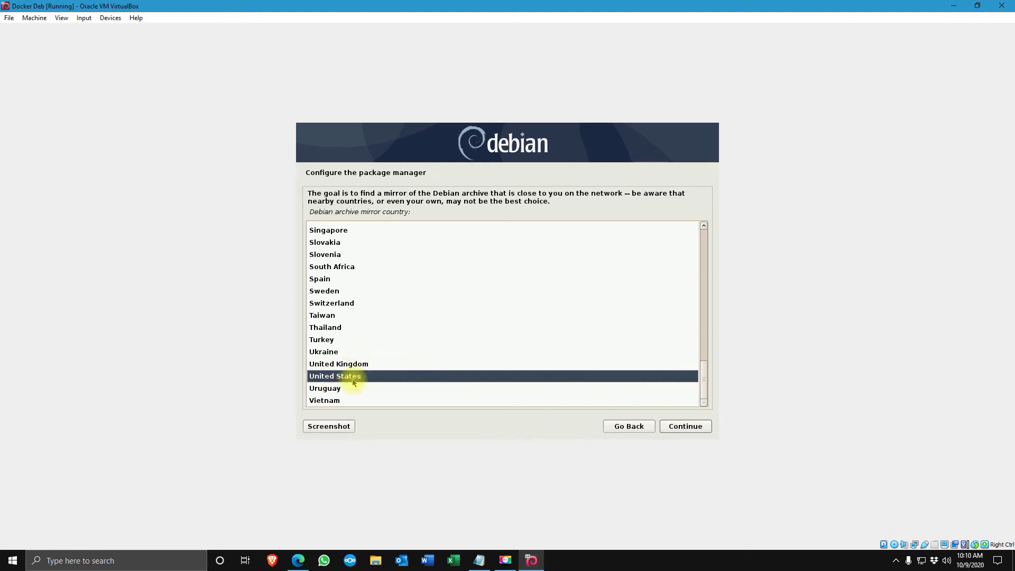
left_click(684, 433)
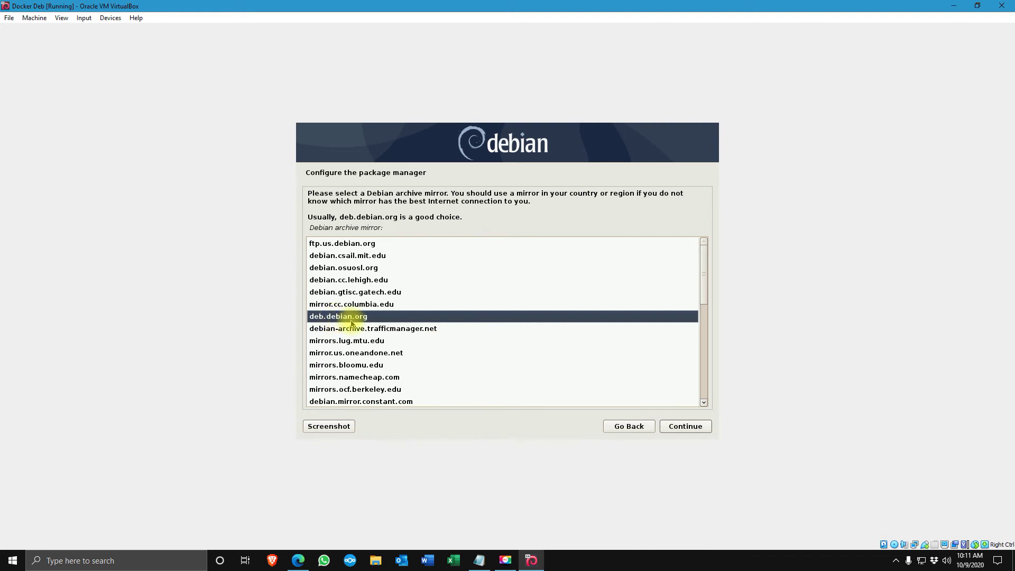
left_click(686, 427)
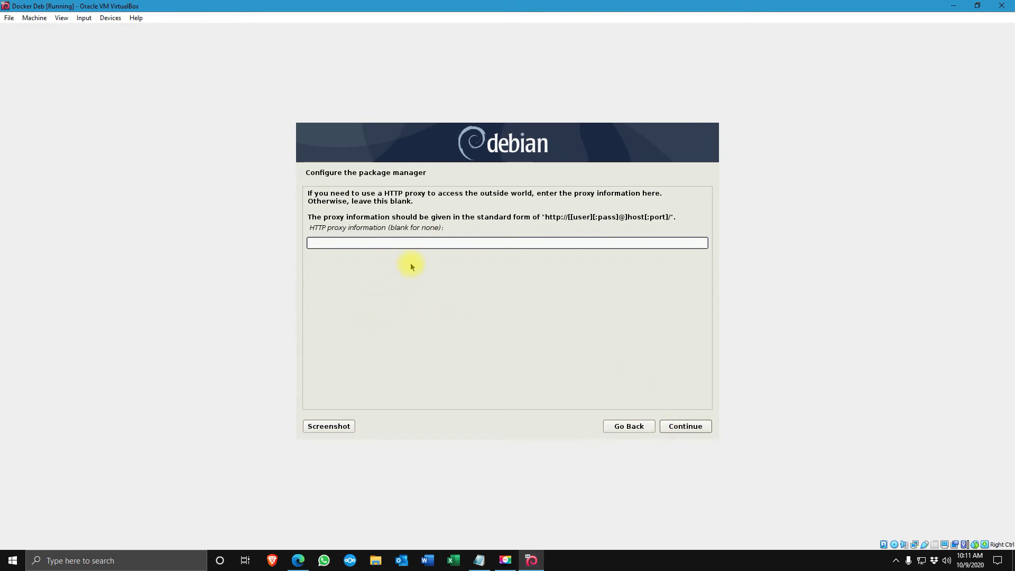
left_click(686, 427)
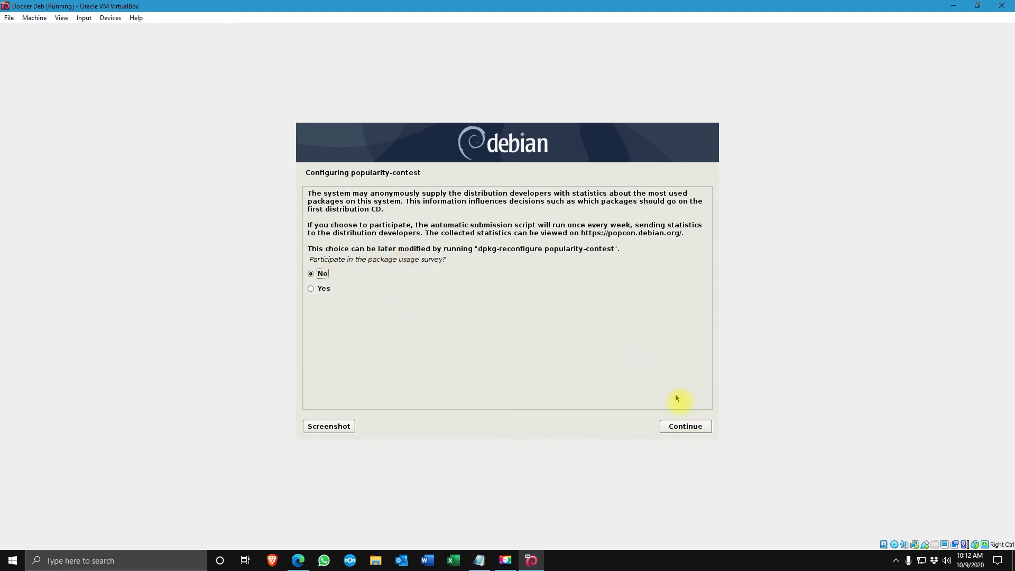
Keep 'No' on the popularity-contest survey page and continue
left_click(682, 431)
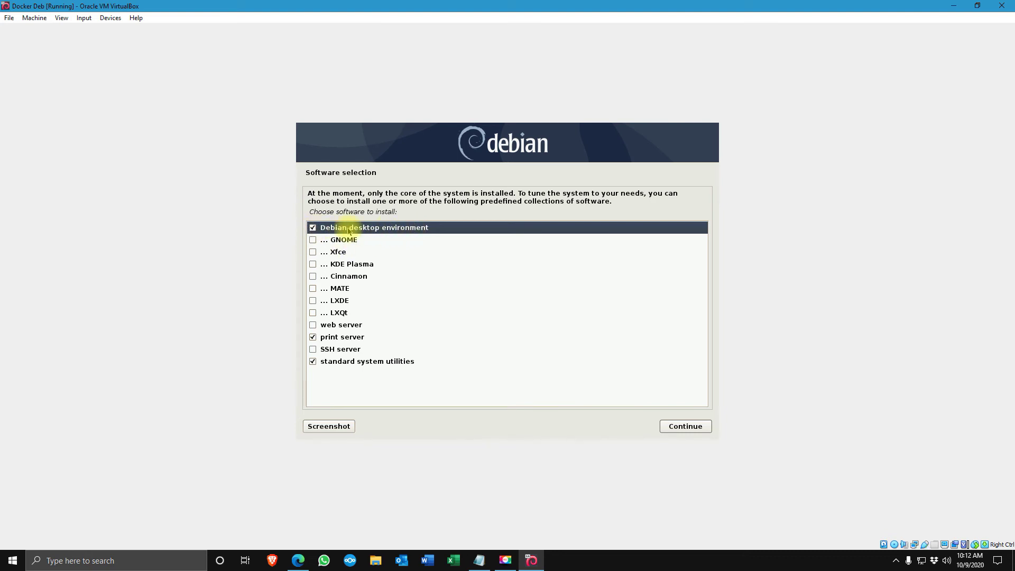
Untick Debian desktop environment and print server, tick SSH server, and start the software install
left_click(313, 229)
left_click(313, 337)
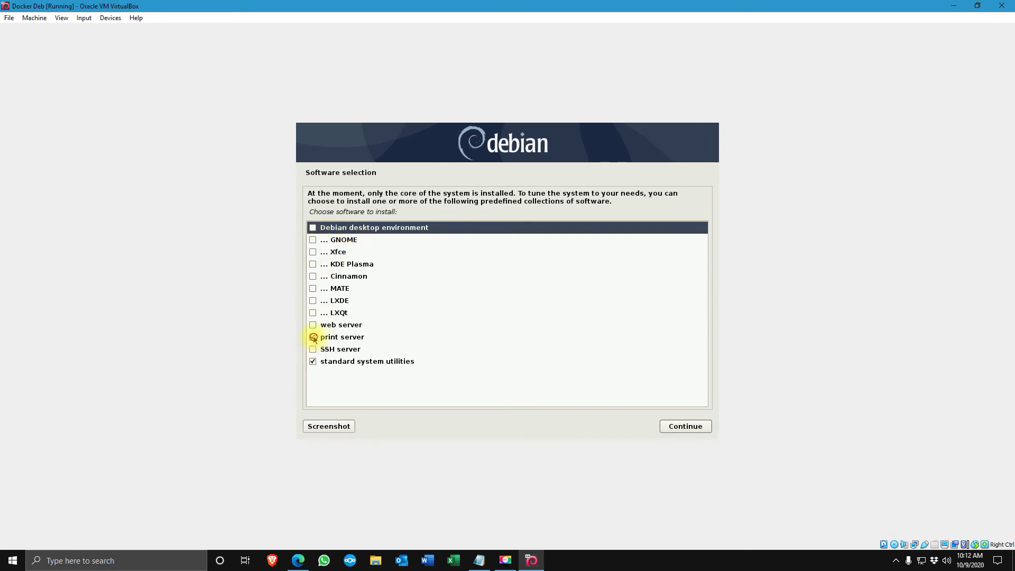
left_click(312, 350)
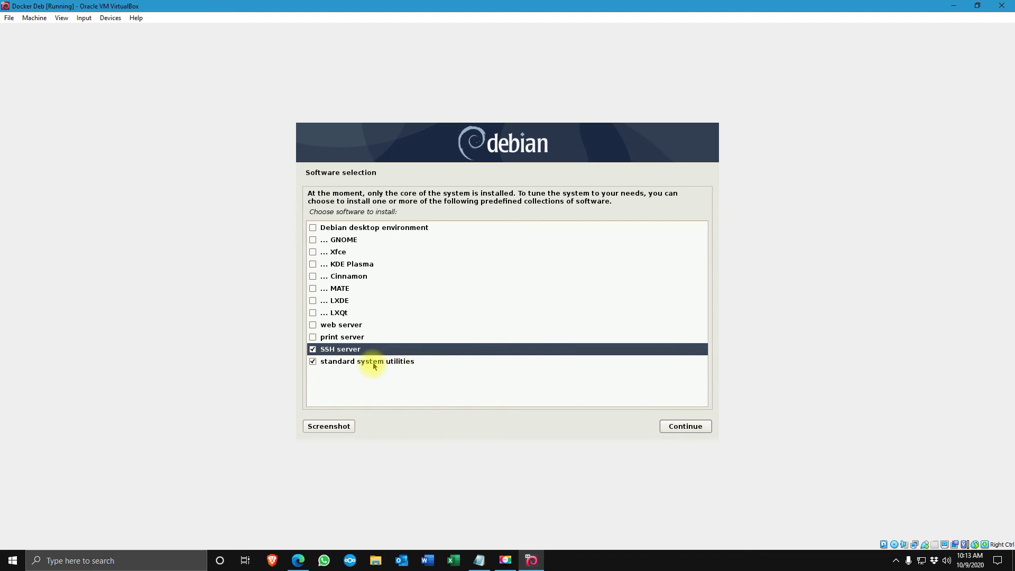
left_click(687, 428)
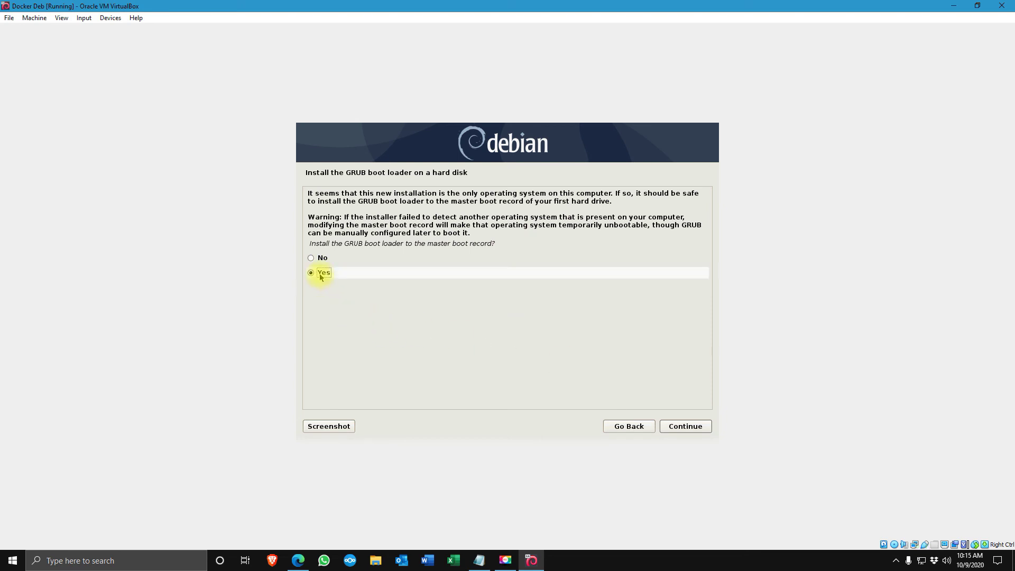
Install GRUB to the master boot record on /dev/sda
left_click(683, 430)
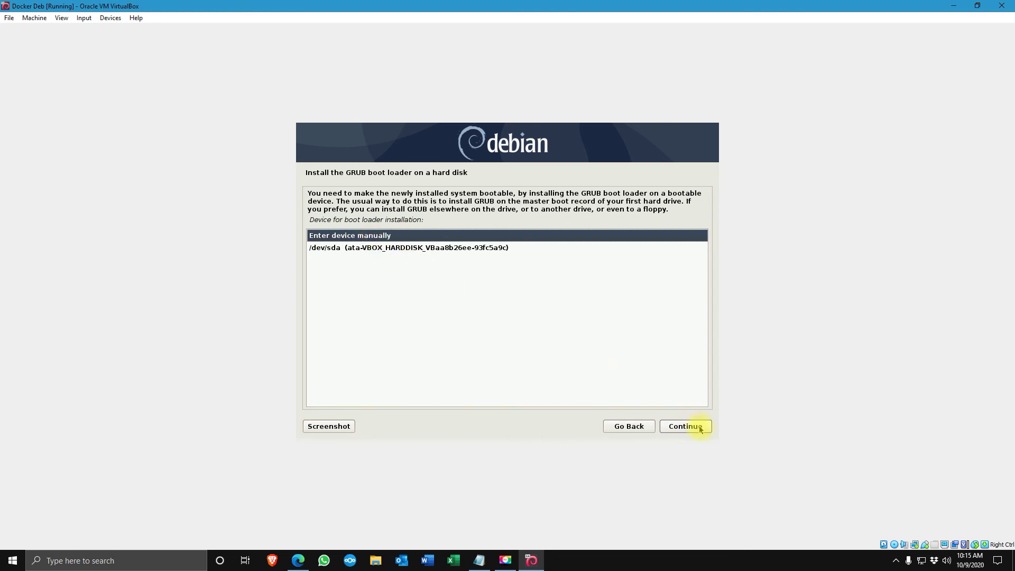
left_click(450, 248)
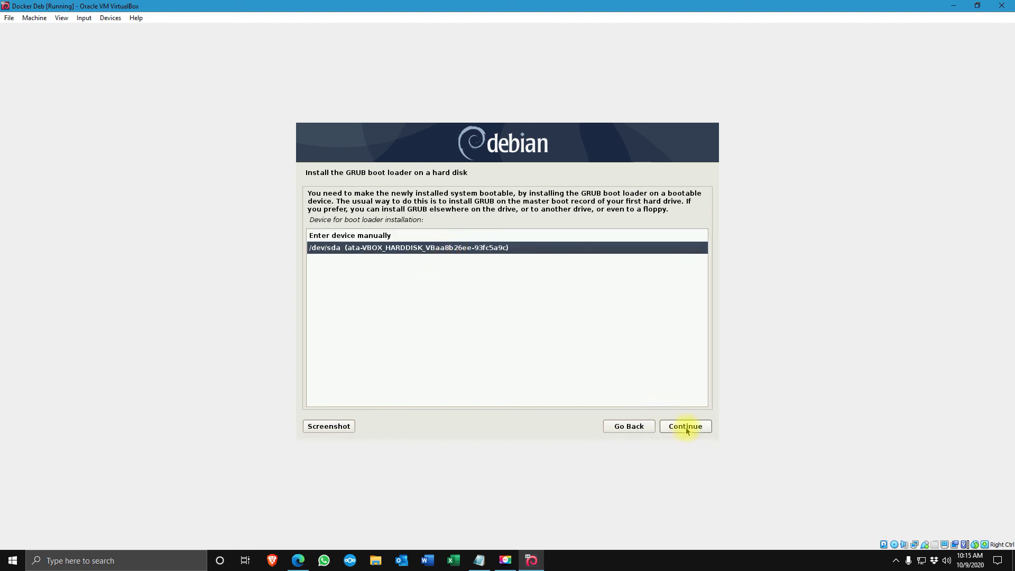
left_click(686, 427)
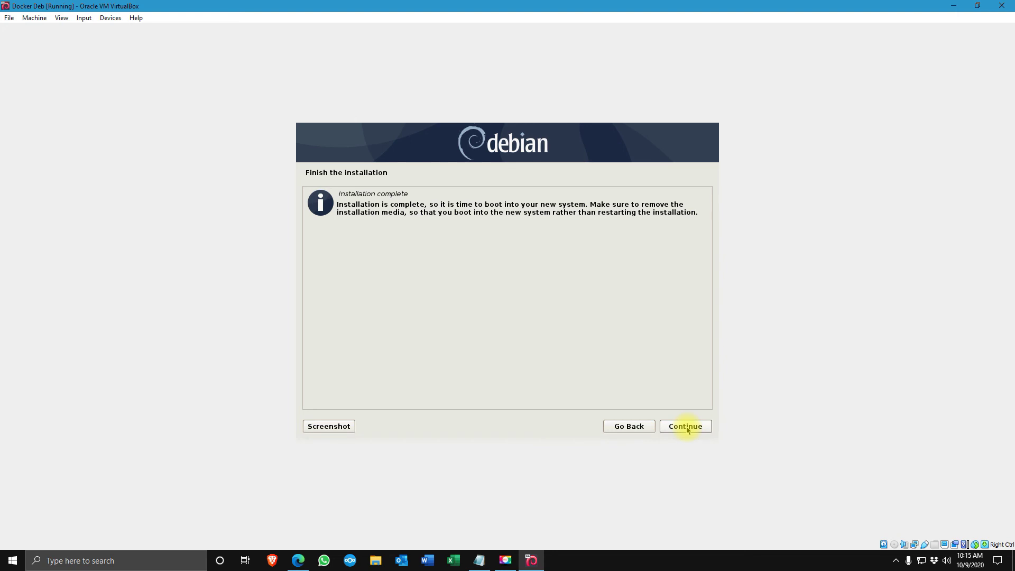
Continue past the Installation complete screen so Docker Deb reboots to its login prompt
left_click(690, 429)
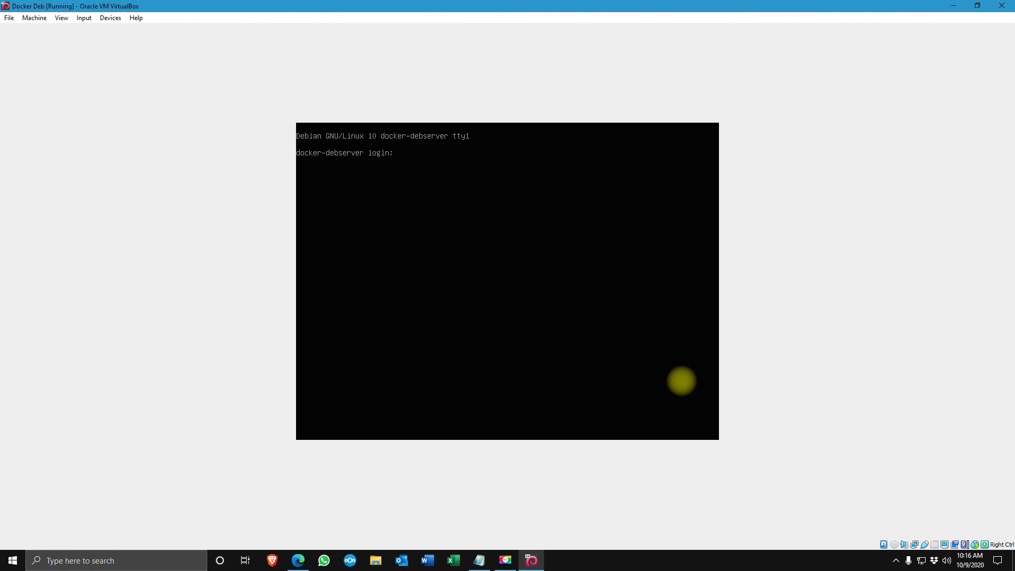
Log in on the Debian console and run 'ip a' to find the address 192.168.18.95
type("echnplu")
key("Return")
key("Return")
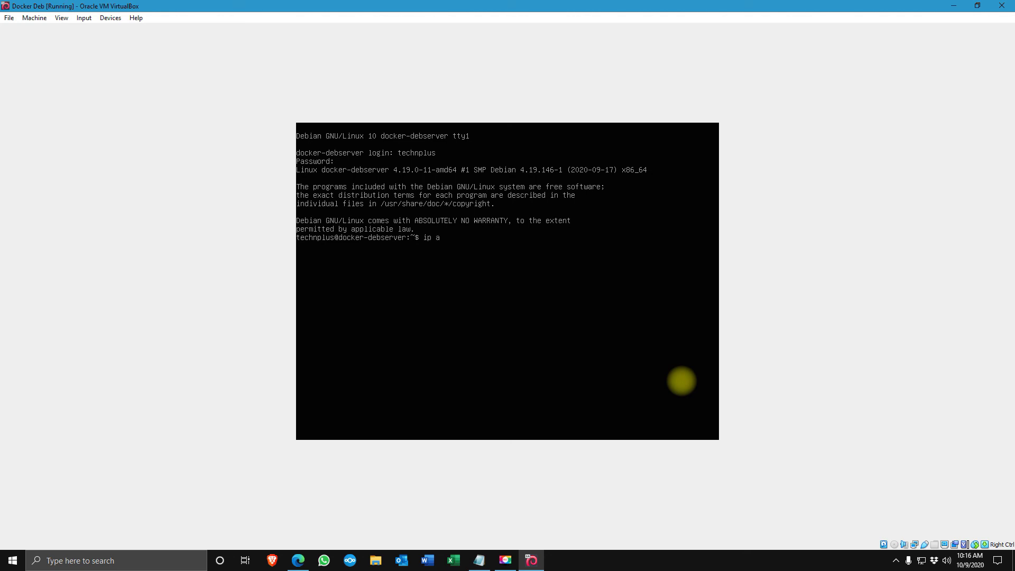
type("ip a")
key("Return")
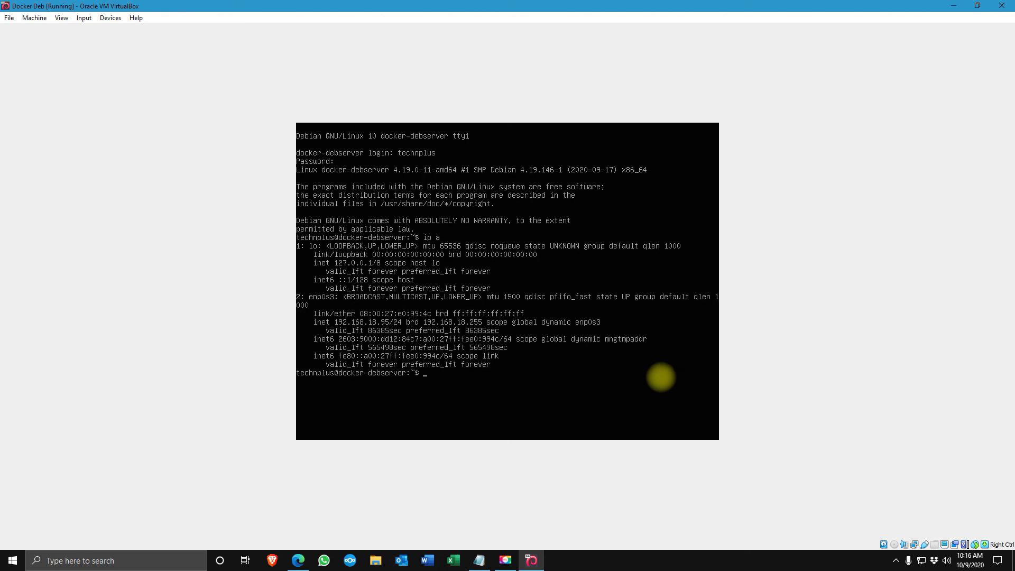
left_click(13, 561)
Start a PuTTY SSH connection to 192.168.18.95 and accept the server's host key
left_click(535, 235)
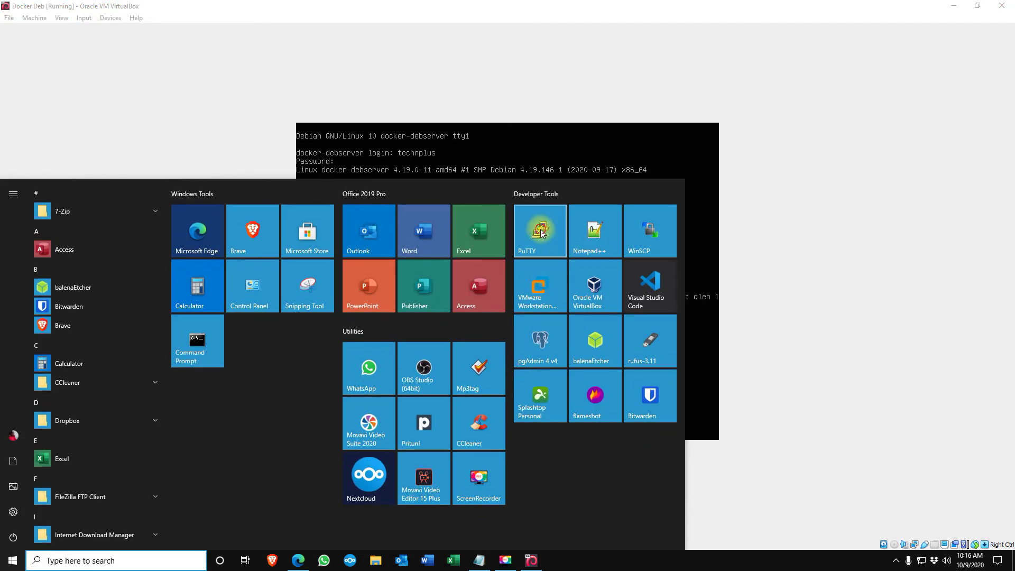
type("19")
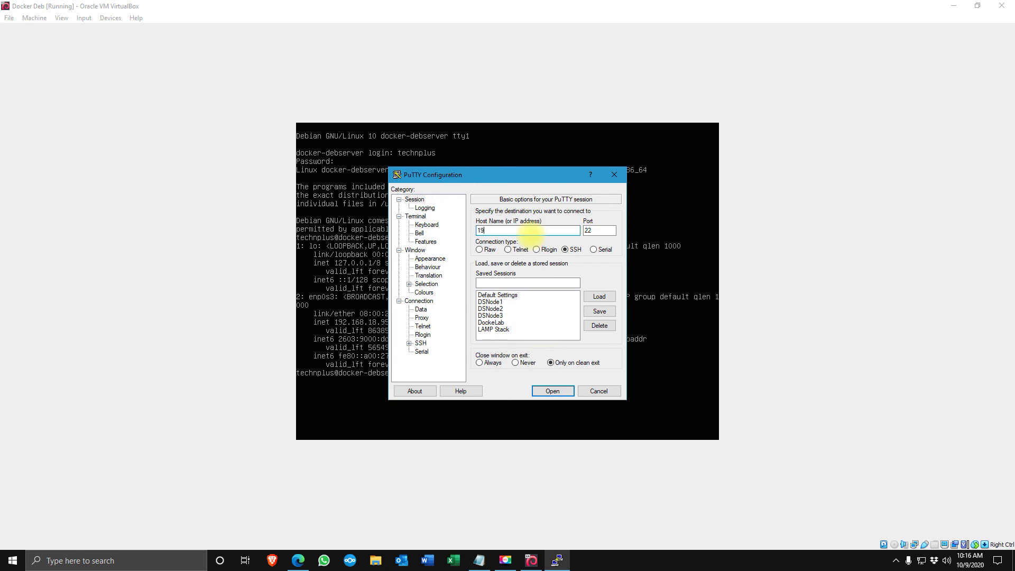
type("2.168.18.95")
left_click(551, 390)
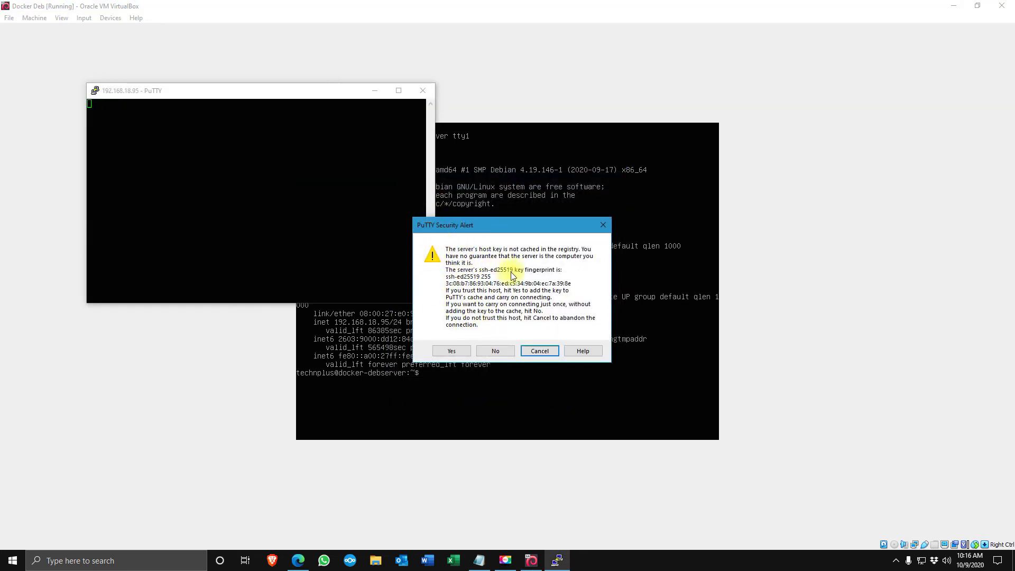
left_click(451, 351)
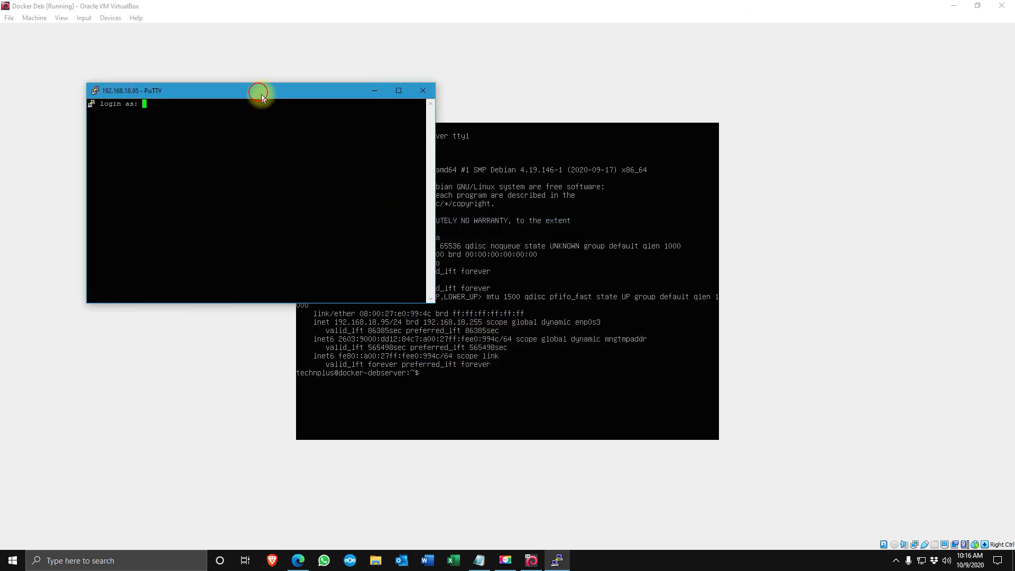
Log in to the docker-debserver shell with the user's username and password
left_click_drag(256, 93, 594, 192)
left_click(536, 223)
type("technplus")
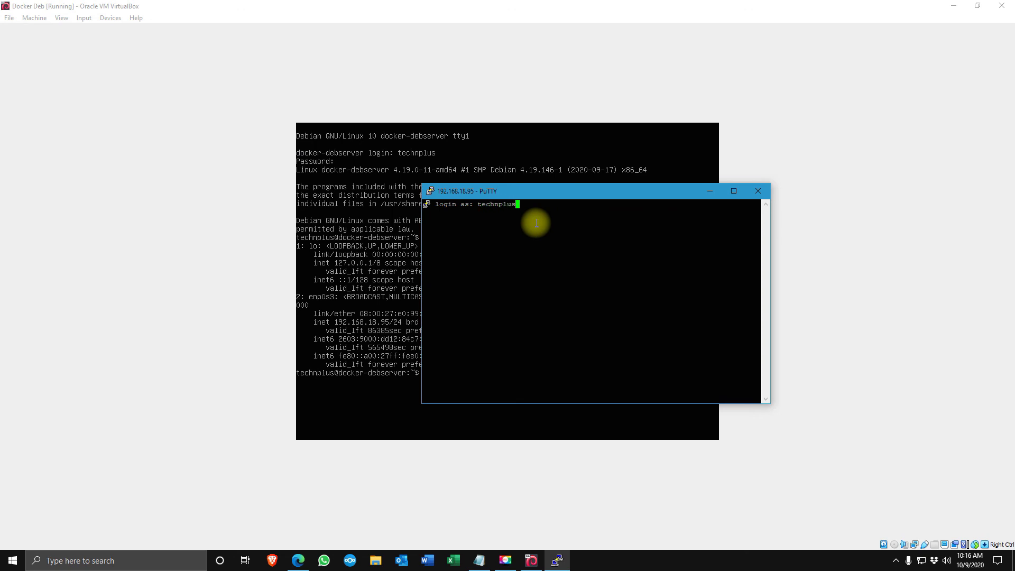
key("Return")
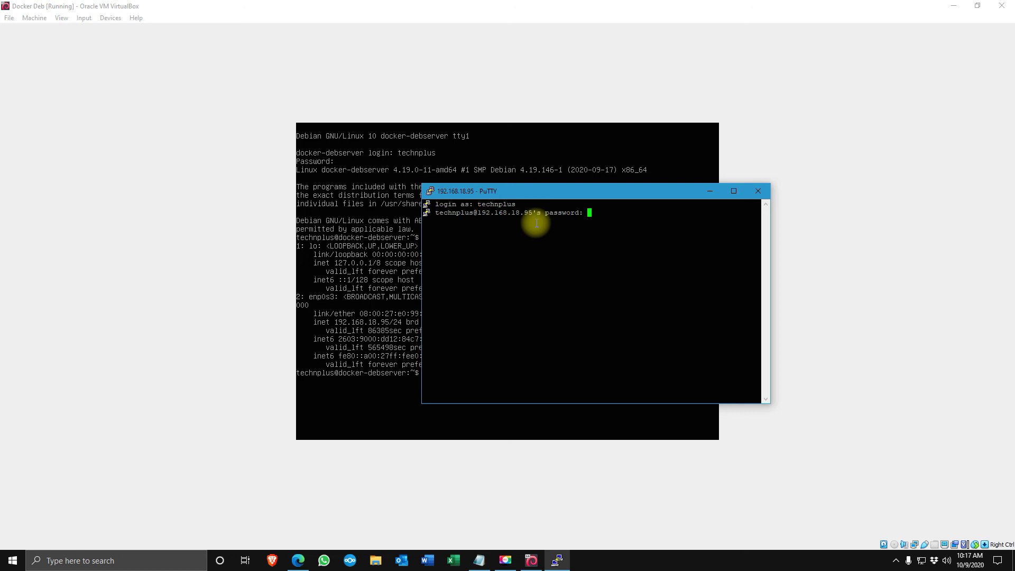
key("Return")
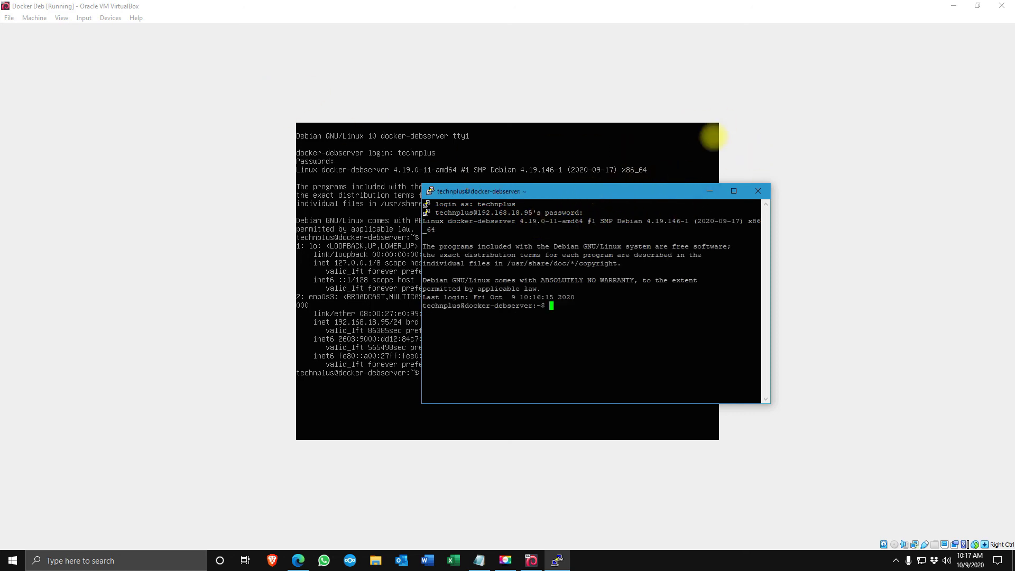
left_click(1002, 5)
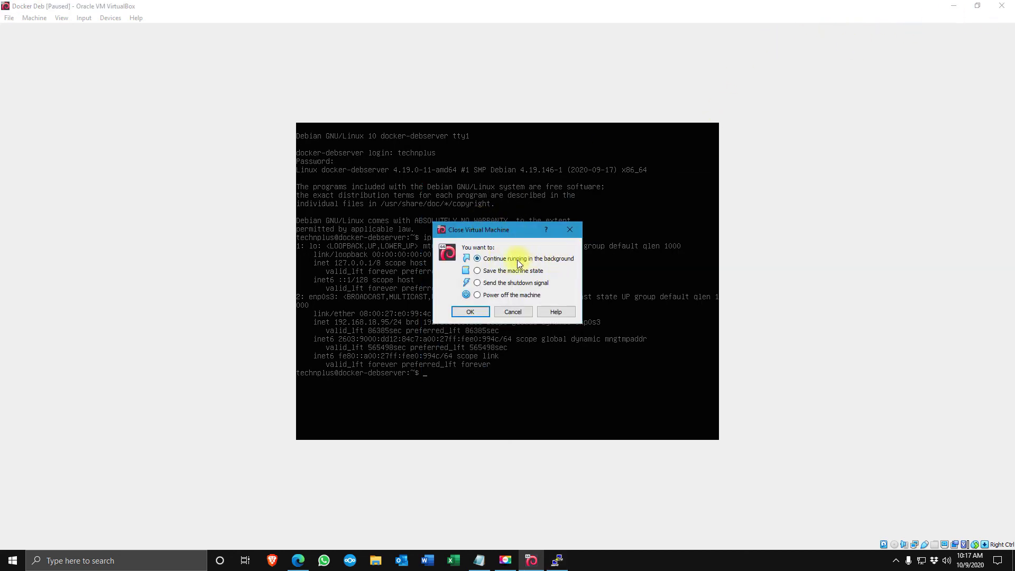
Close the Docker Deb window with 'Continue running in the background' selected
left_click(470, 313)
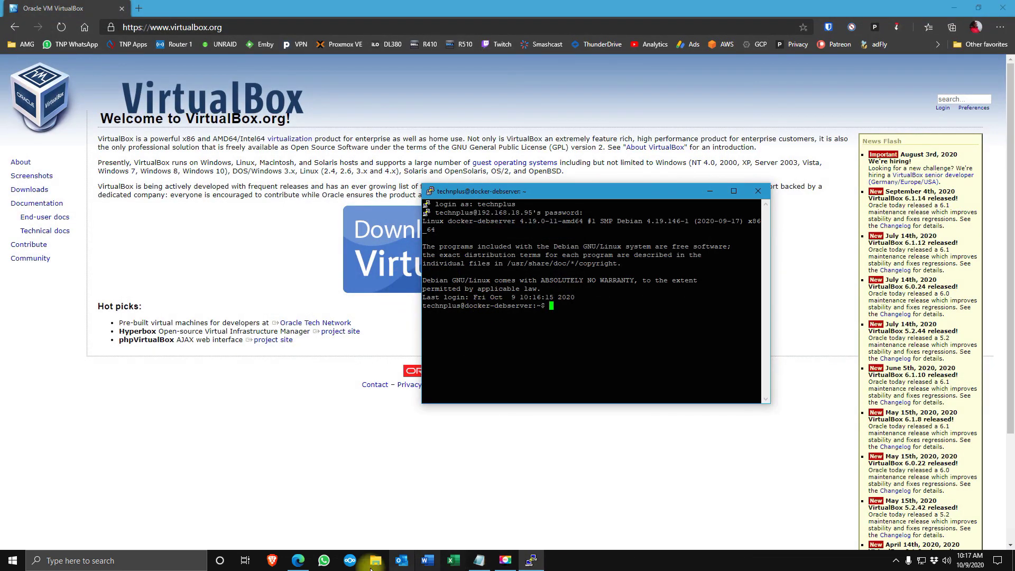
left_click(610, 567)
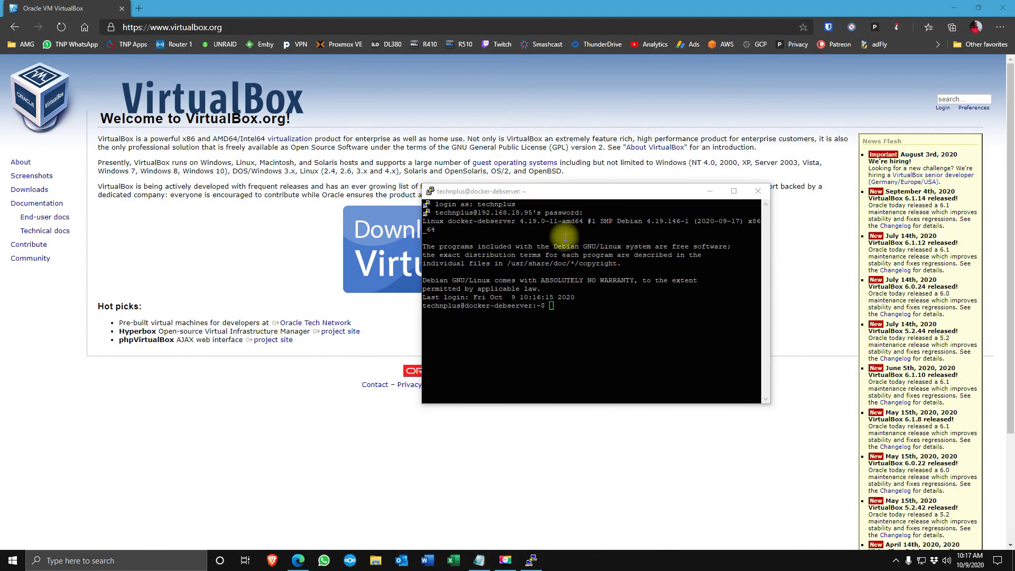
Set PuTTY's font to Courier New 14-point, maximize the terminal, and clear the screen with Ctrl+L
right_click(580, 193)
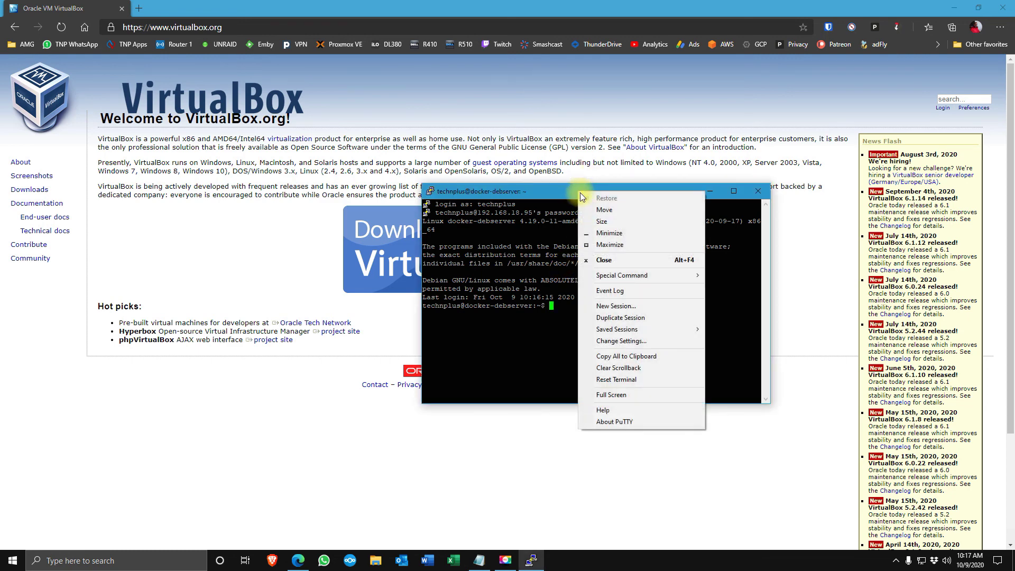
left_click(618, 341)
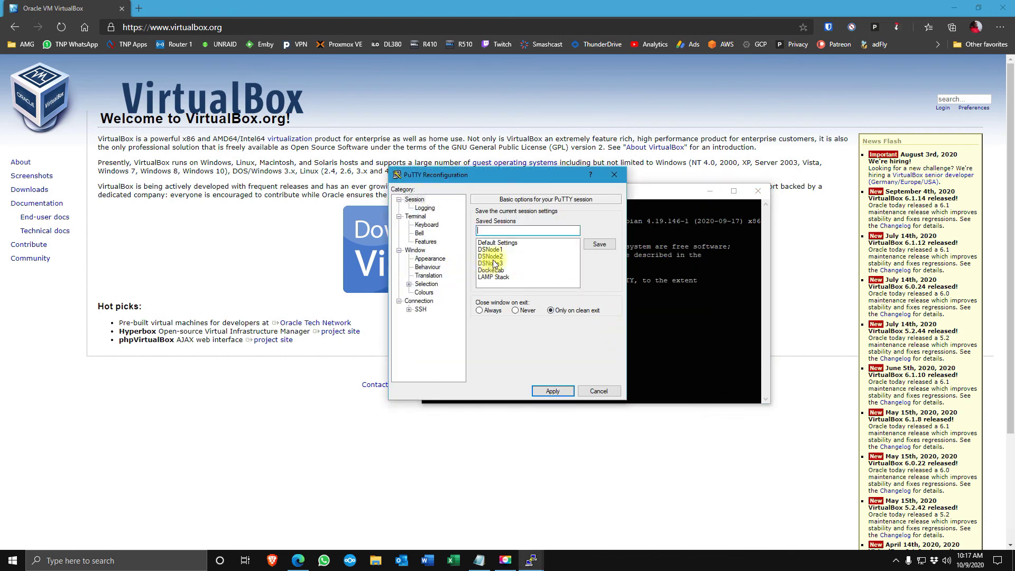
left_click(429, 258)
left_click(593, 276)
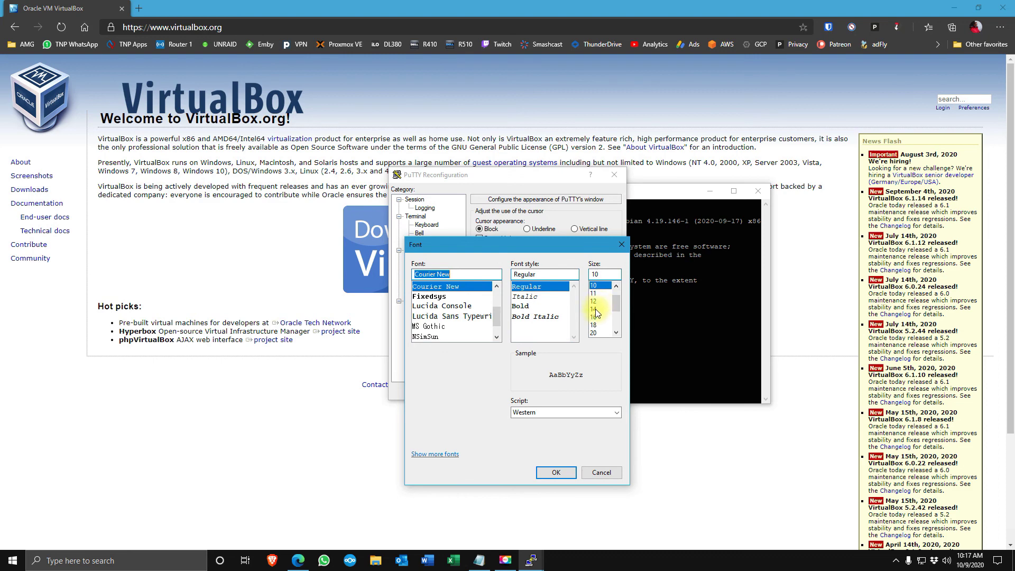
left_click(595, 308)
left_click(555, 472)
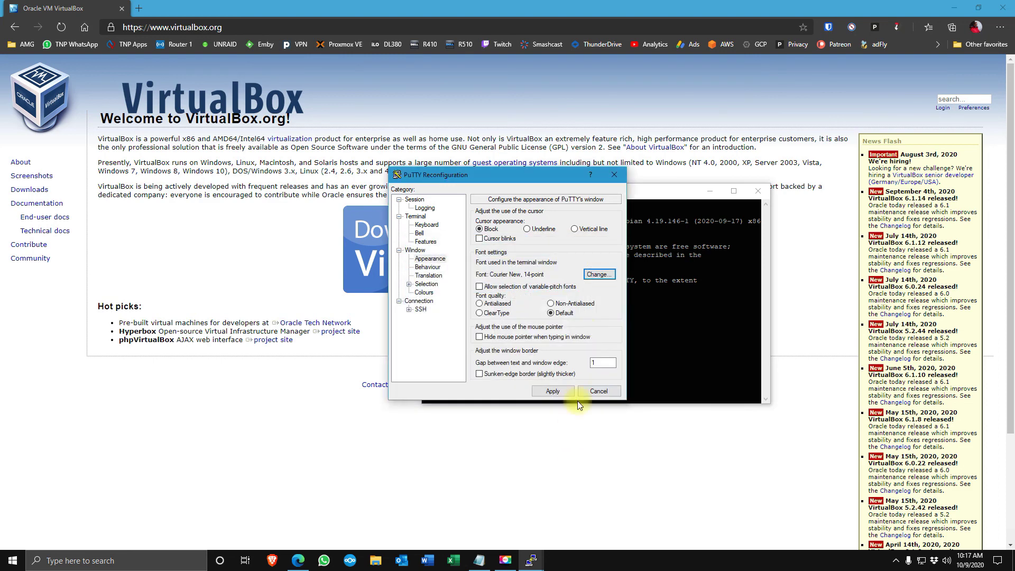
left_click(552, 391)
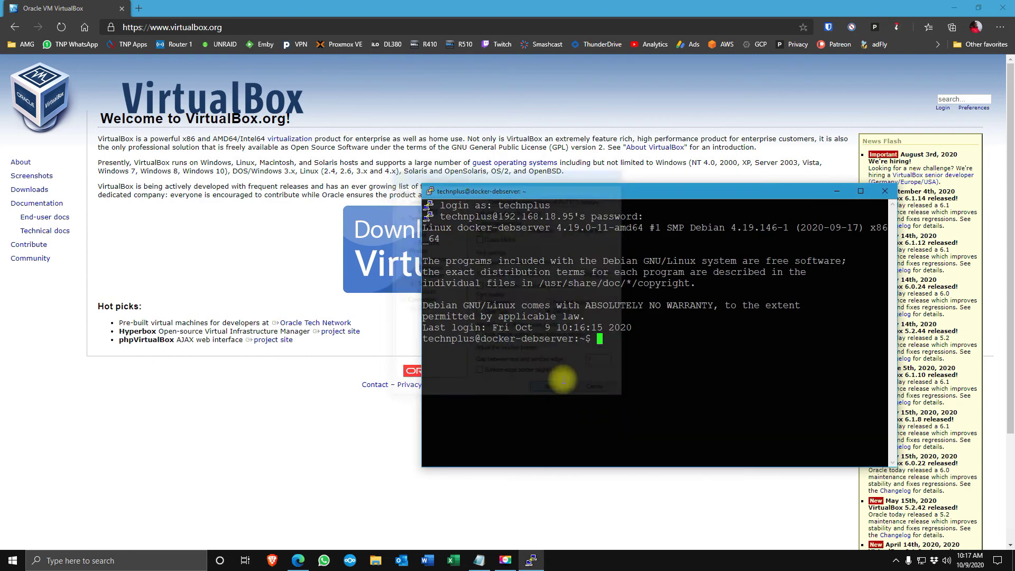
double_click(636, 193)
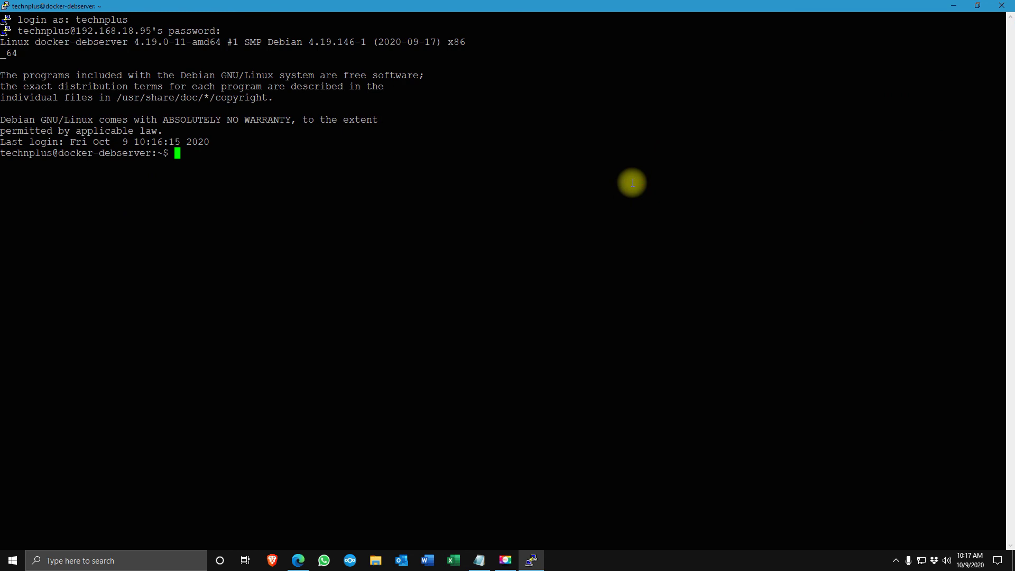
key("ctrl+l")
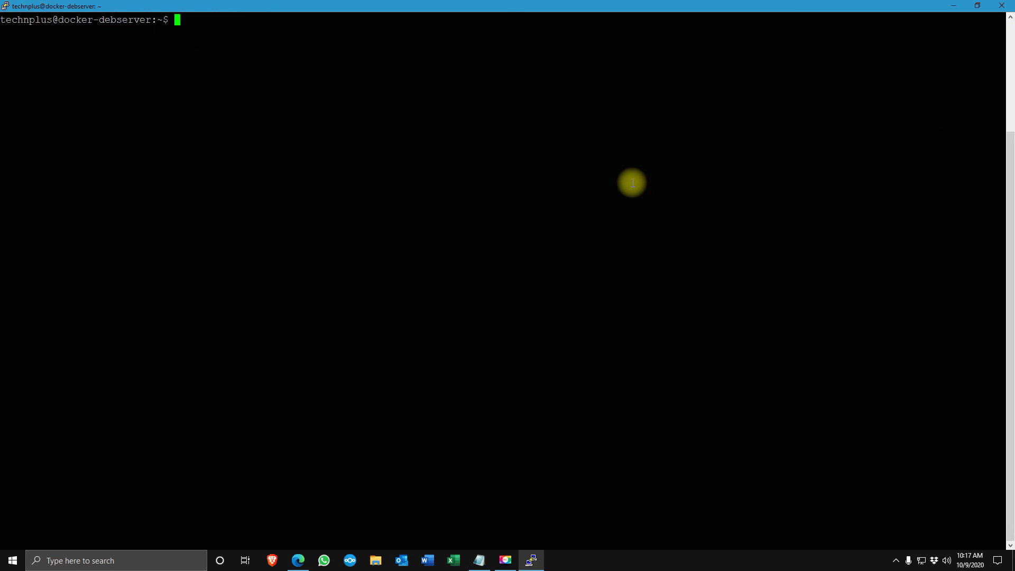